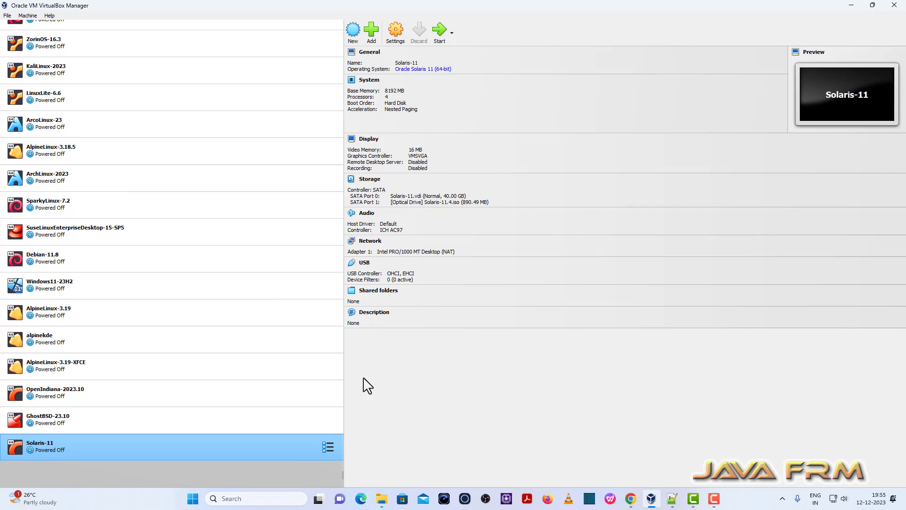
Step: Check the VirtualBox version information from the Help menu
left_click(49, 15)
left_click(84, 92)
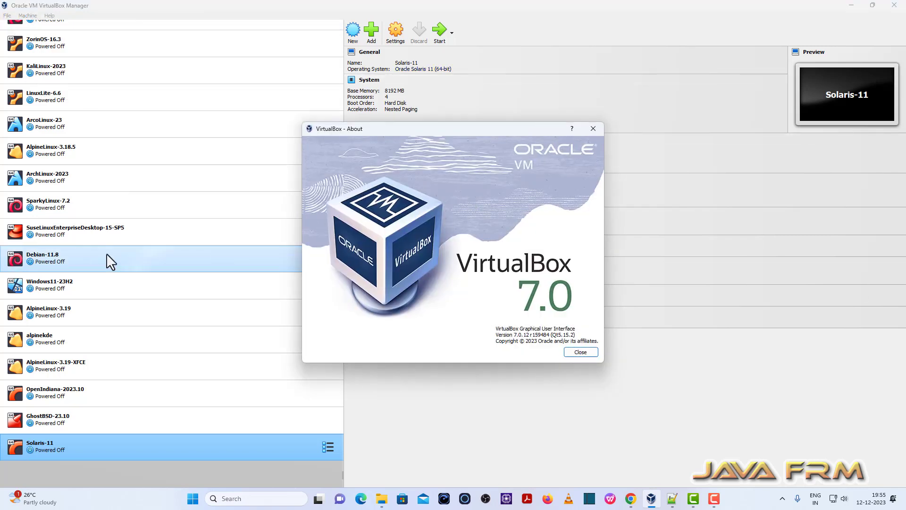
left_click(584, 355)
Step: Start a new virtual machine named Mageia-9 stored in E:\VirtualBox-VMs
left_click(360, 32)
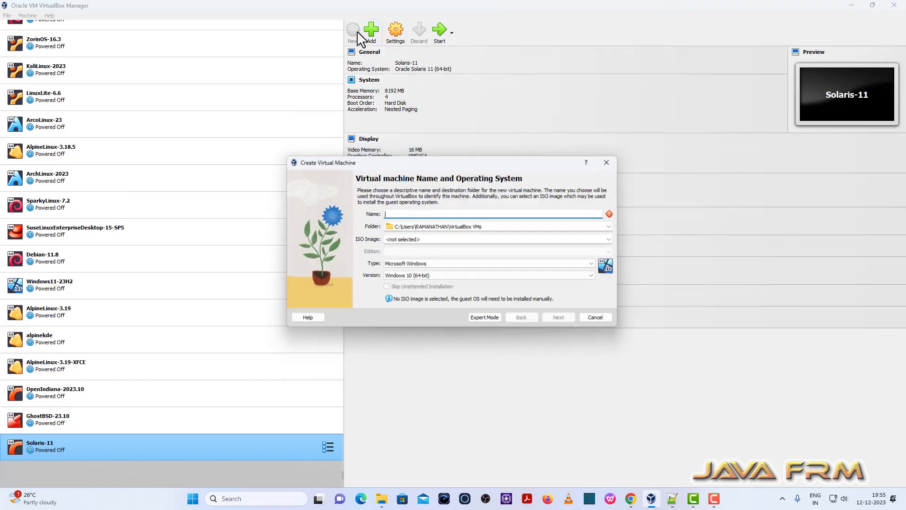
type("Ma")
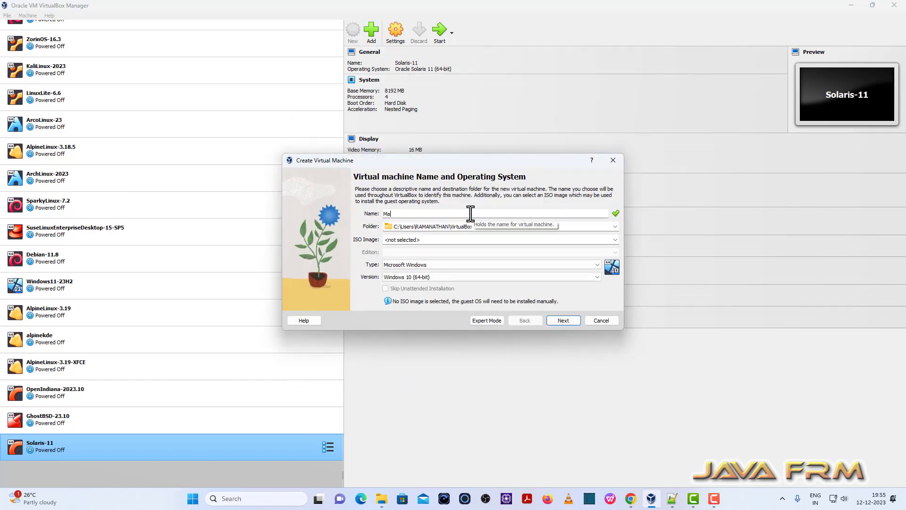
type("geia")
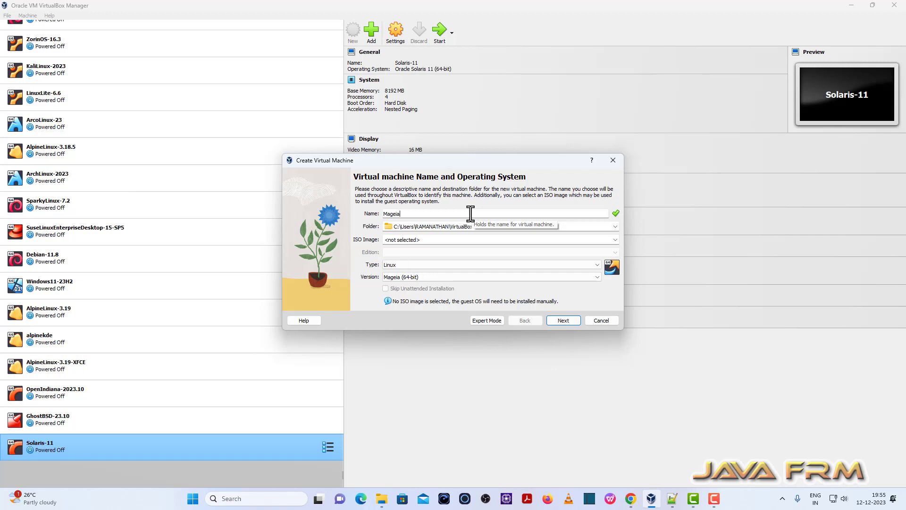
type("-8")
key("BackSpace")
type("9")
left_click(616, 226)
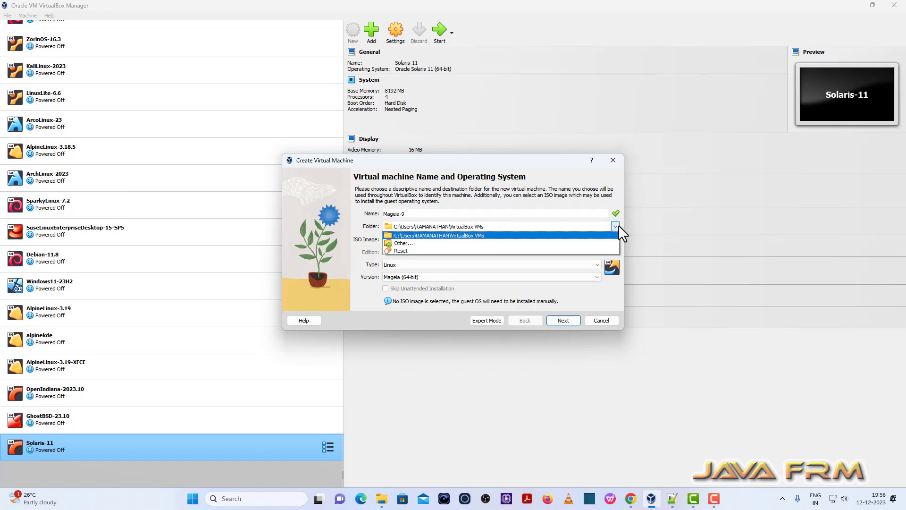
left_click(399, 243)
scroll(333, 345, "down", 5)
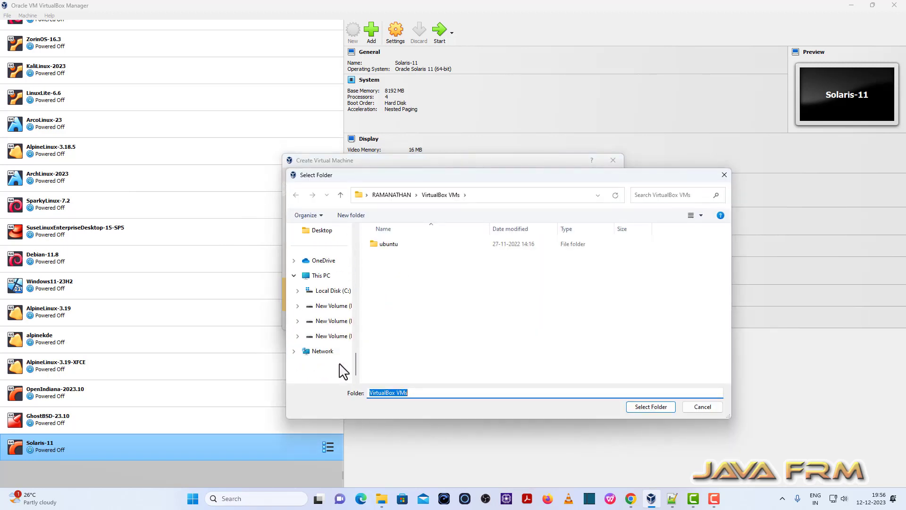
left_click(335, 321)
scroll(425, 360, "down", 2)
left_click(415, 362)
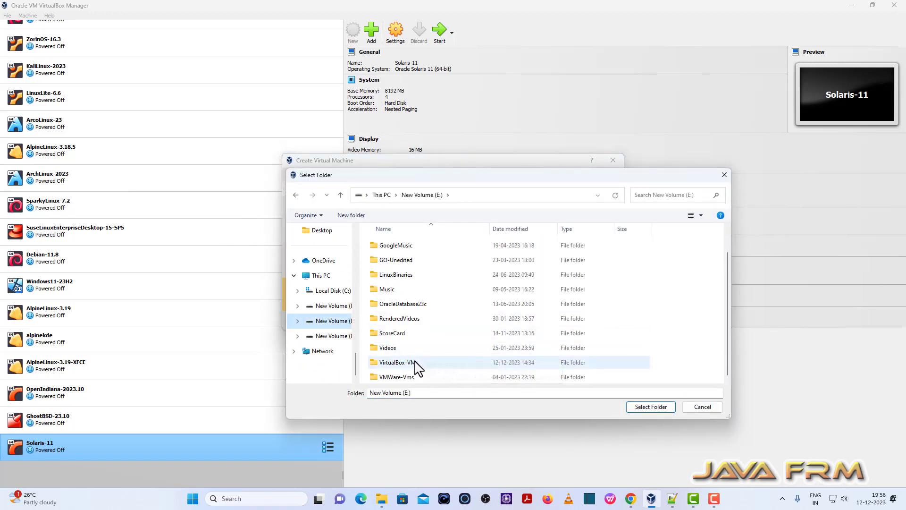
left_click(670, 406)
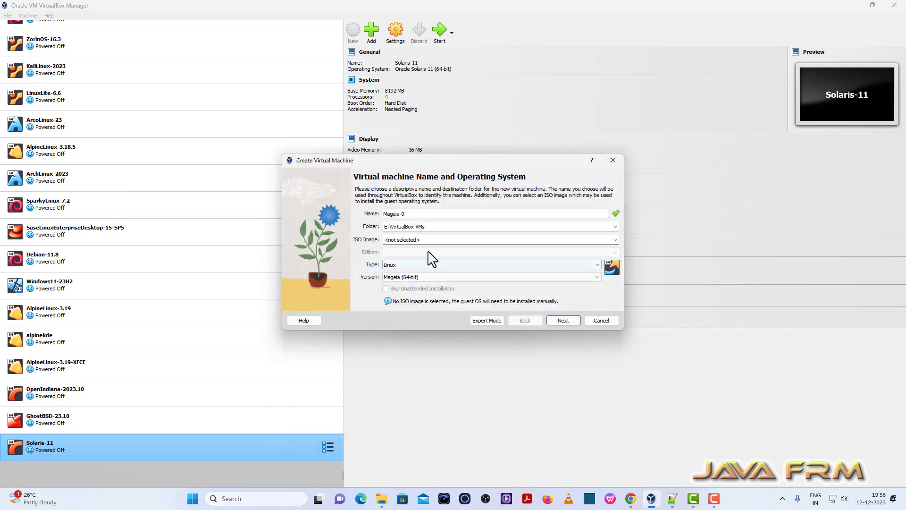
Step: Attach the Mageia-9-x86_64 ISO from the Linux-ISO-2022 folder and proceed to hardware settings
left_click(614, 239)
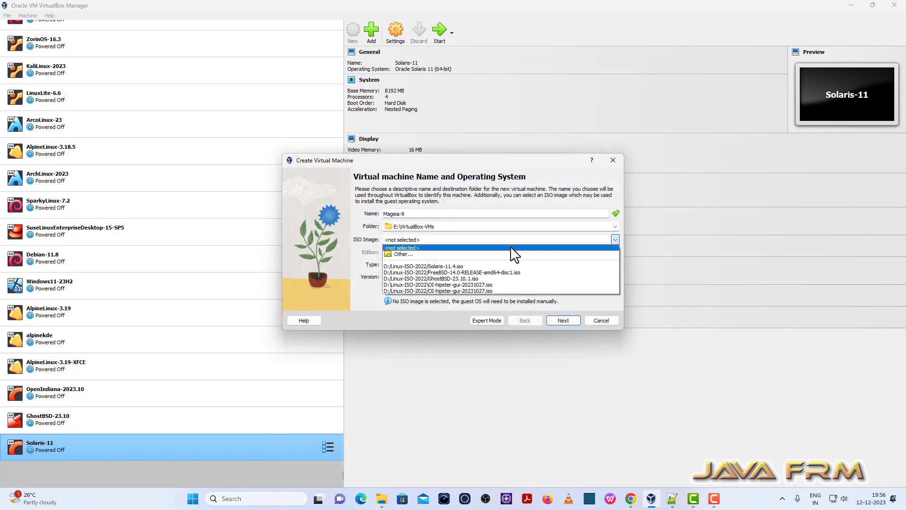
left_click(402, 255)
left_click(426, 318)
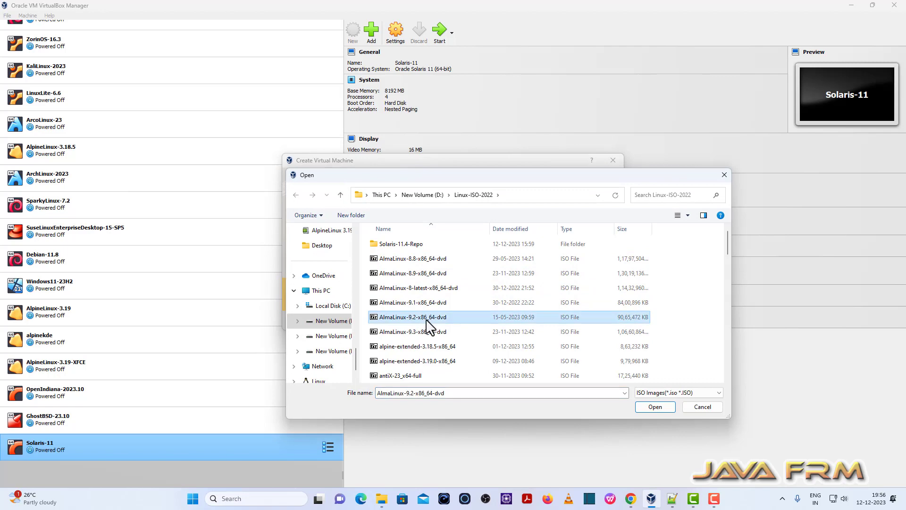
key("m")
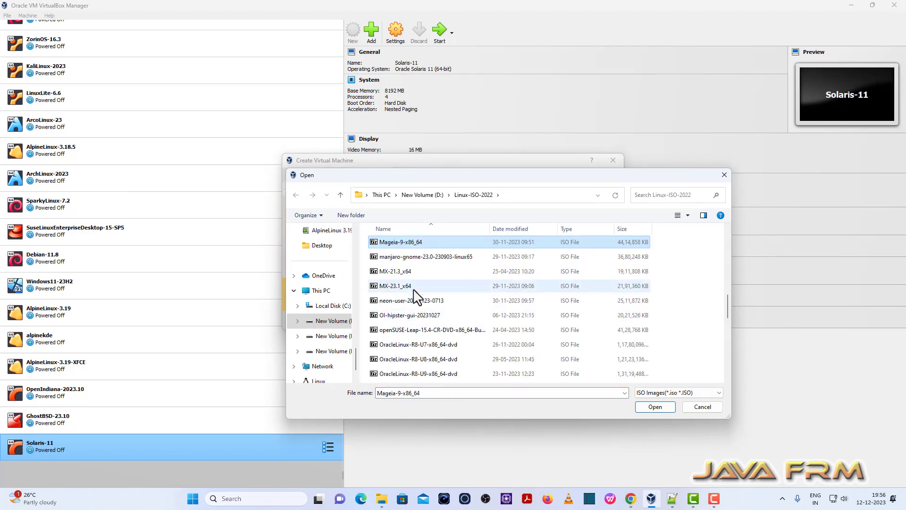
left_click(664, 409)
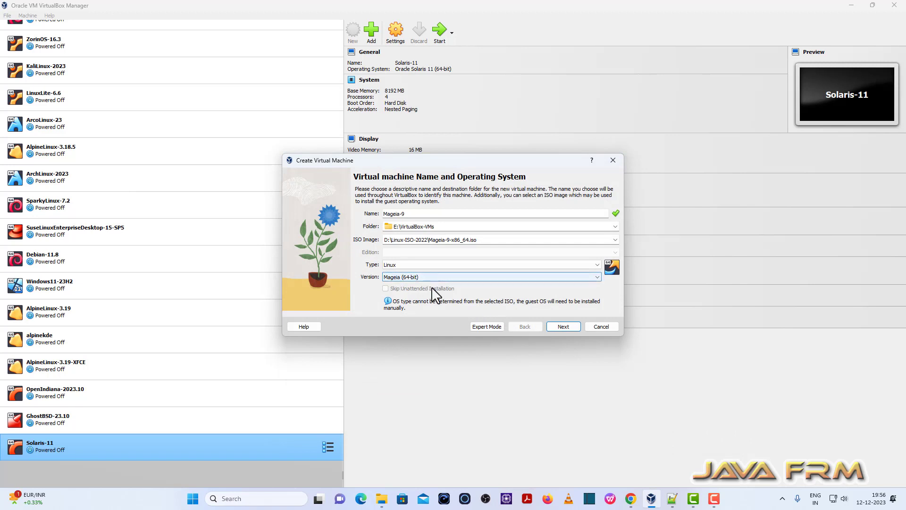
left_click(564, 326)
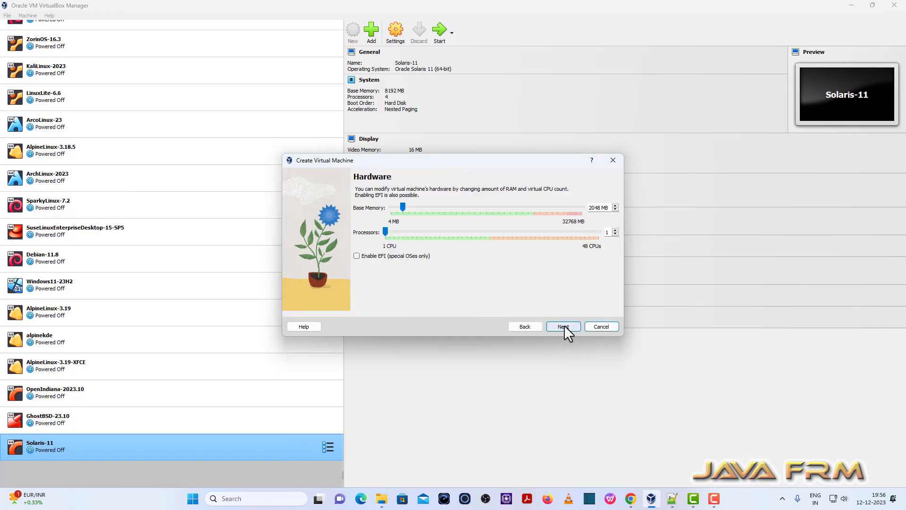
Step: Give the VM 8192 MB base memory and 4 processors
double_click(599, 207)
type("8192")
left_click(615, 230)
left_click(615, 230)
left_click(615, 230)
left_click(563, 326)
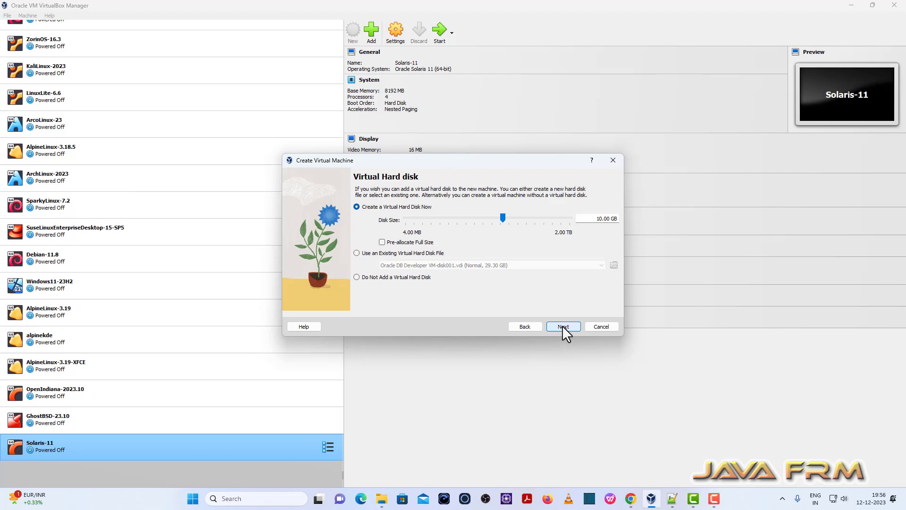
Step: Set the virtual disk size to 40 GB and finish creating Mageia-9
left_click(597, 218)
type("4")
left_click(564, 326)
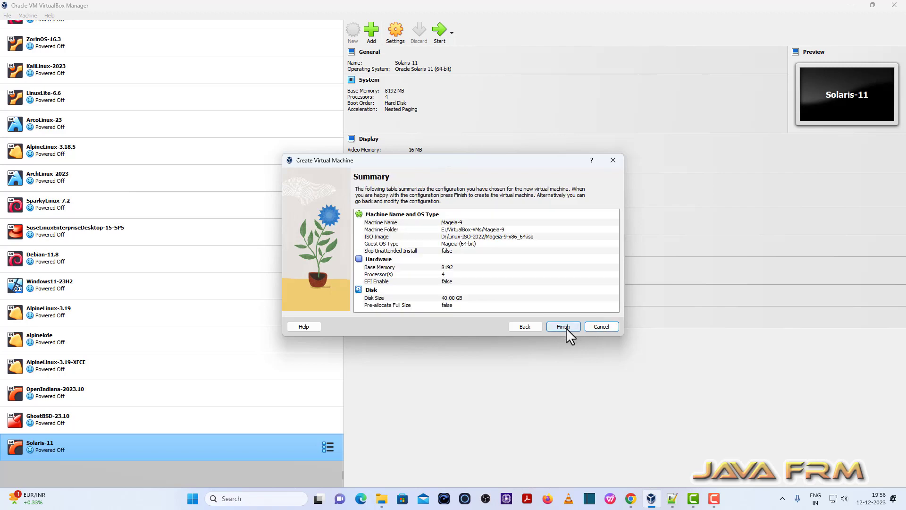
left_click(564, 327)
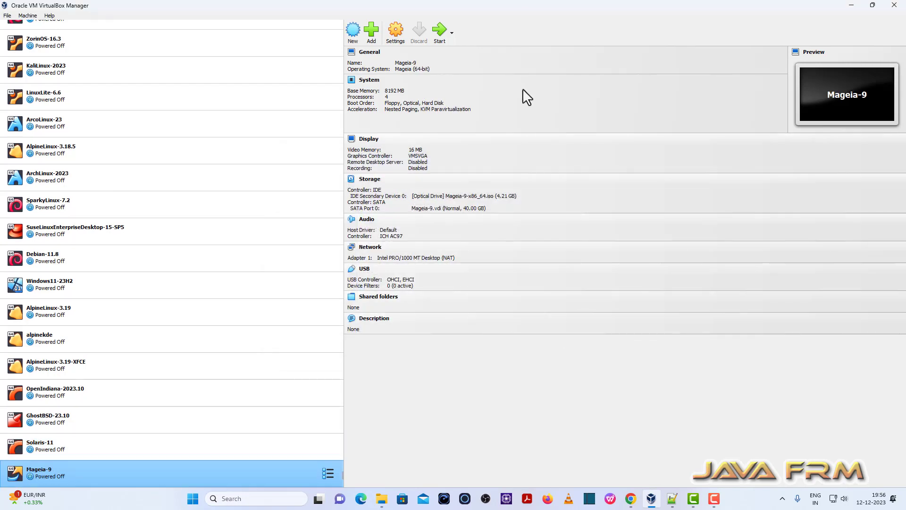
Step: In System settings, disable floppy boot and put Optical then Hard Disk first in the boot order
left_click(396, 34)
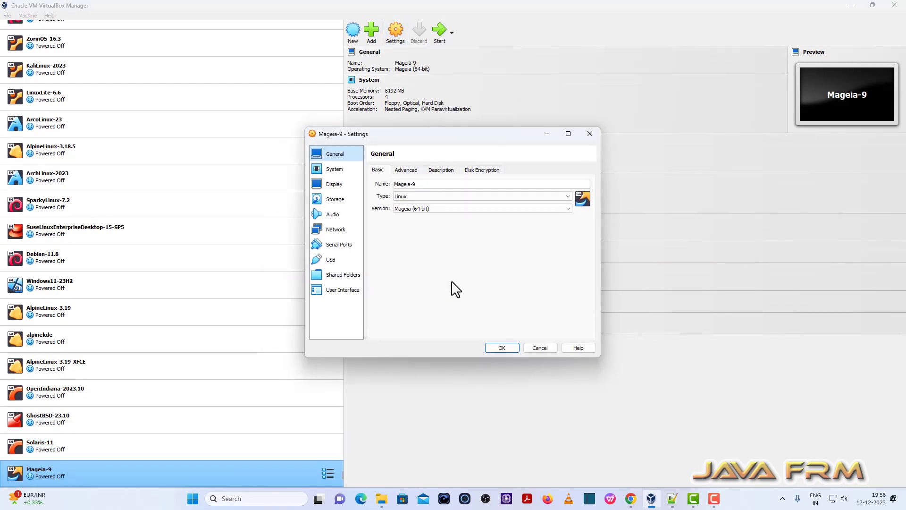
left_click(333, 170)
left_click(424, 209)
left_click(446, 219)
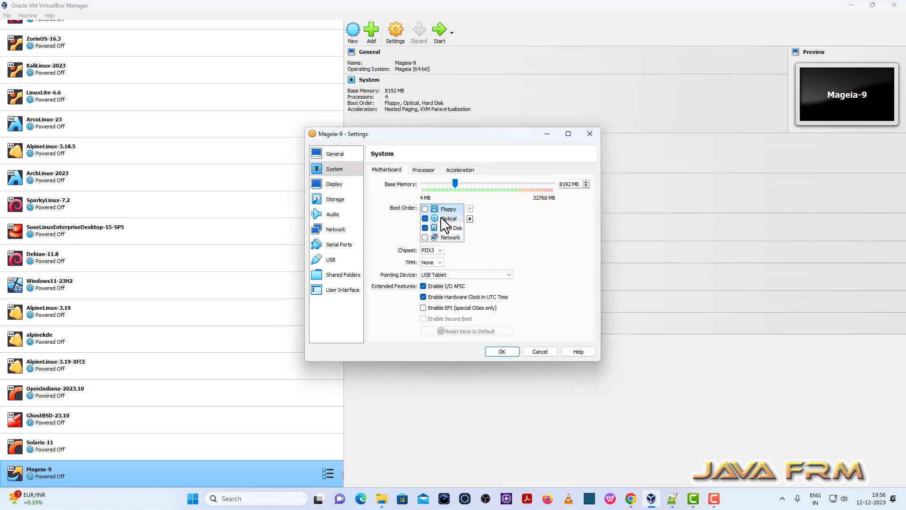
left_click(470, 209)
left_click(452, 228)
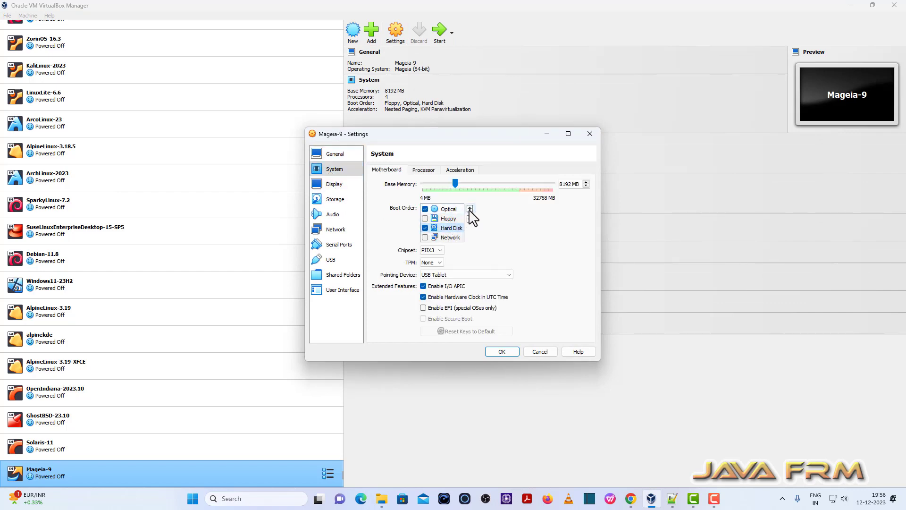
left_click(470, 208)
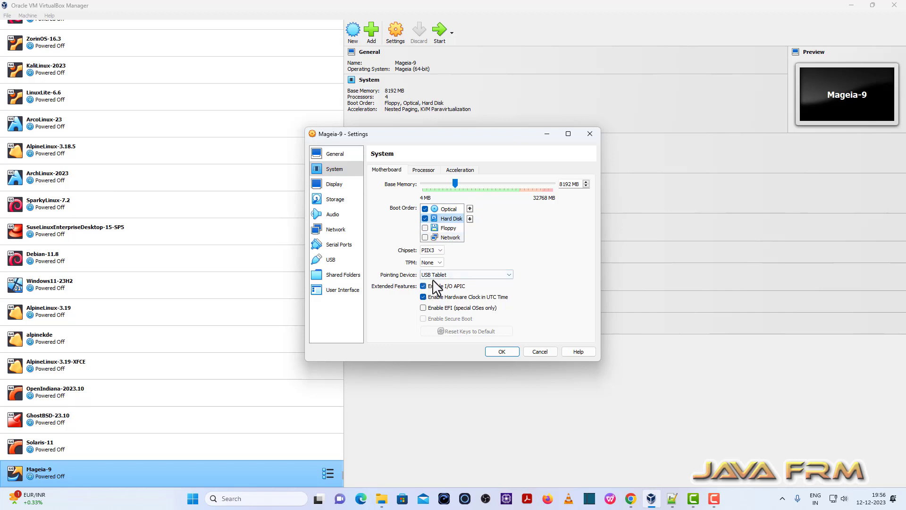
Step: Review the advanced network adapter options and save the settings
left_click(335, 230)
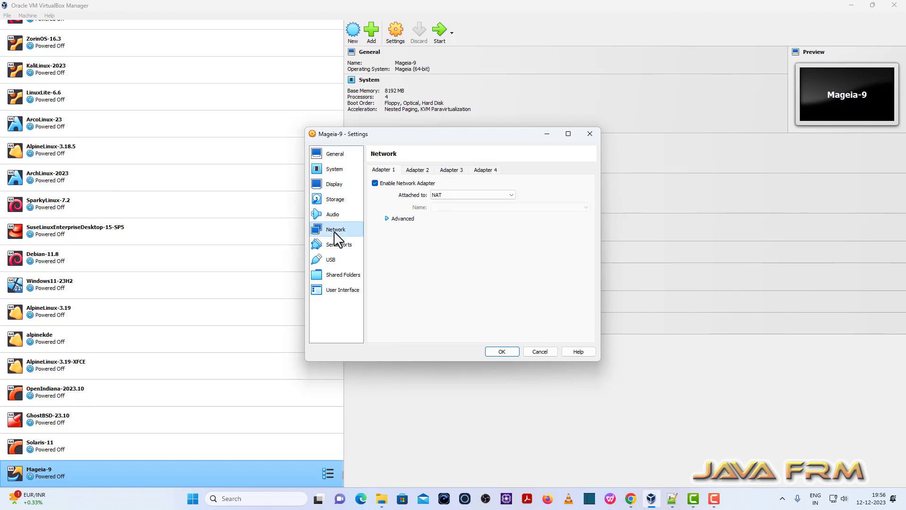
left_click(409, 220)
left_click(502, 352)
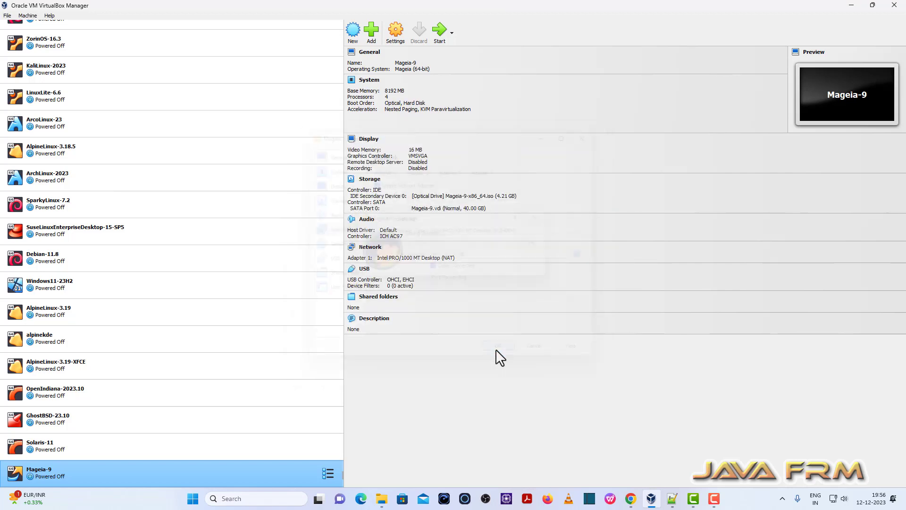
Step: Start Mageia-9, maximize its window, and boot the Install Mageia entry
left_click(447, 33)
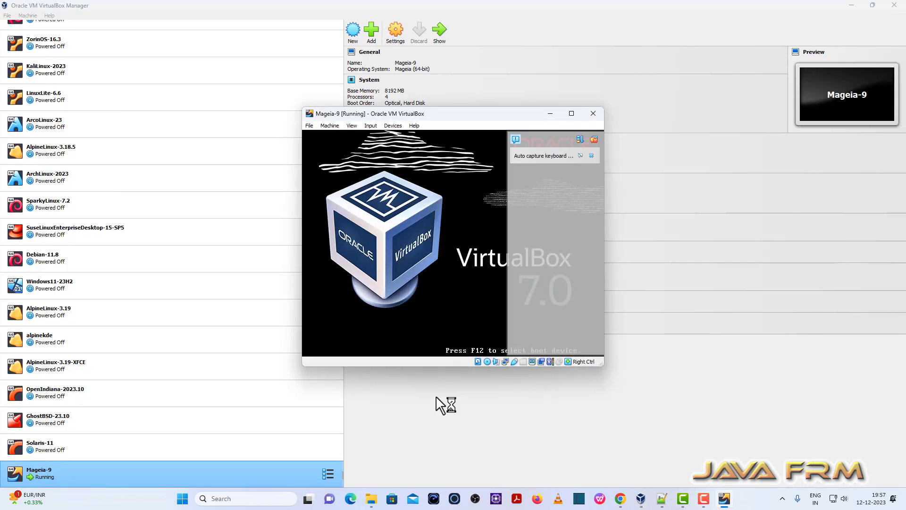
left_click(572, 115)
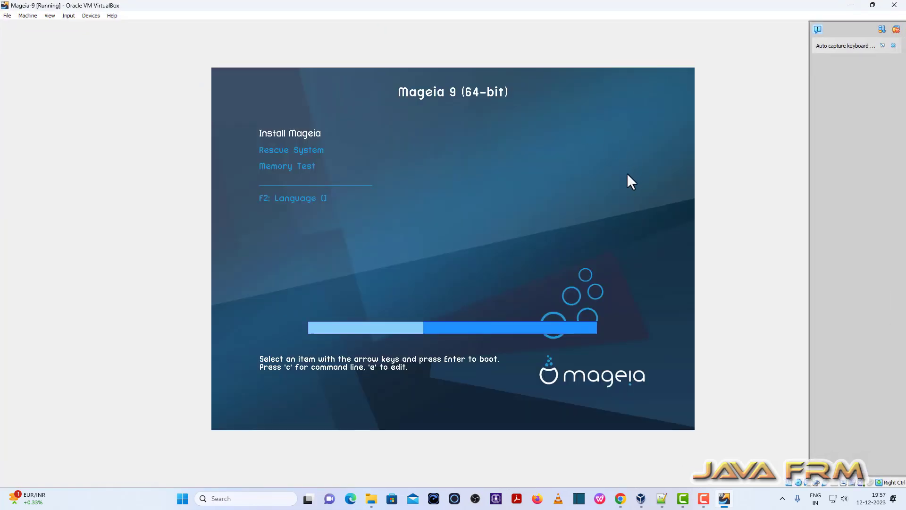
key("Return")
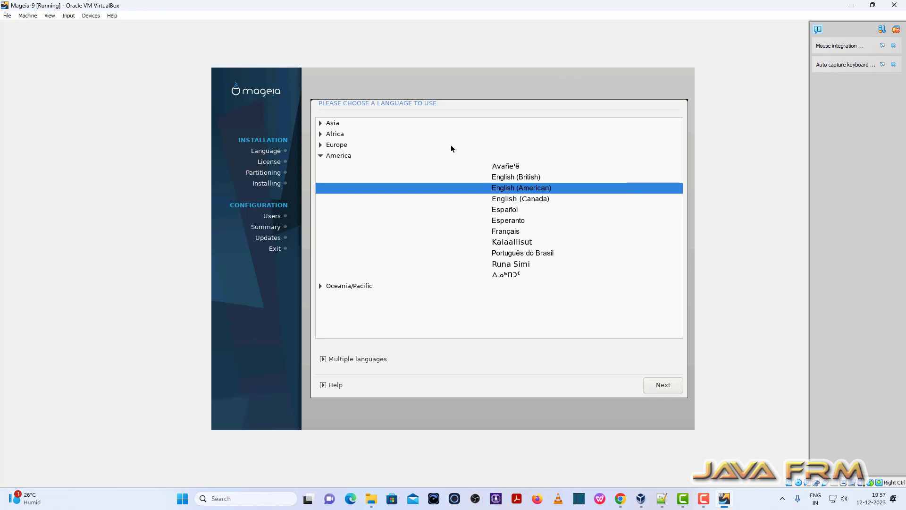
Step: Keep English (American), accept the license, and keep the US keyboard layout
left_click(667, 393)
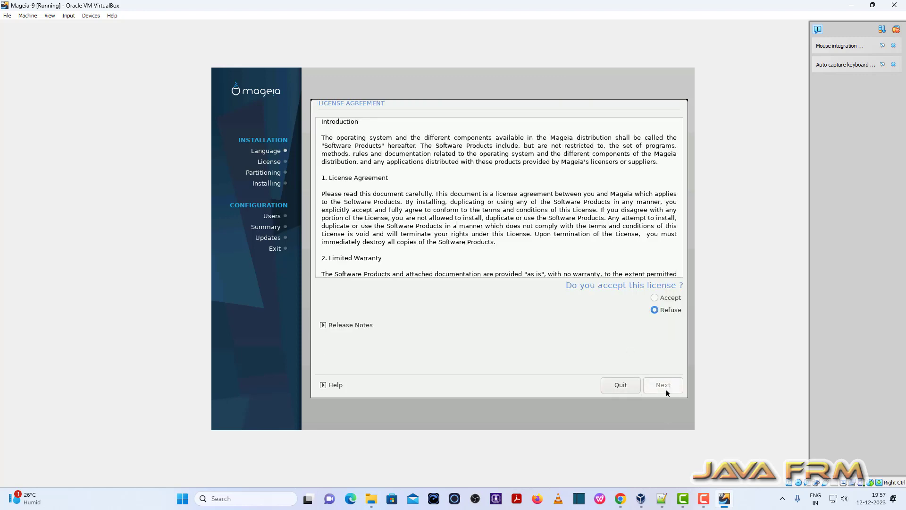
left_click(667, 302)
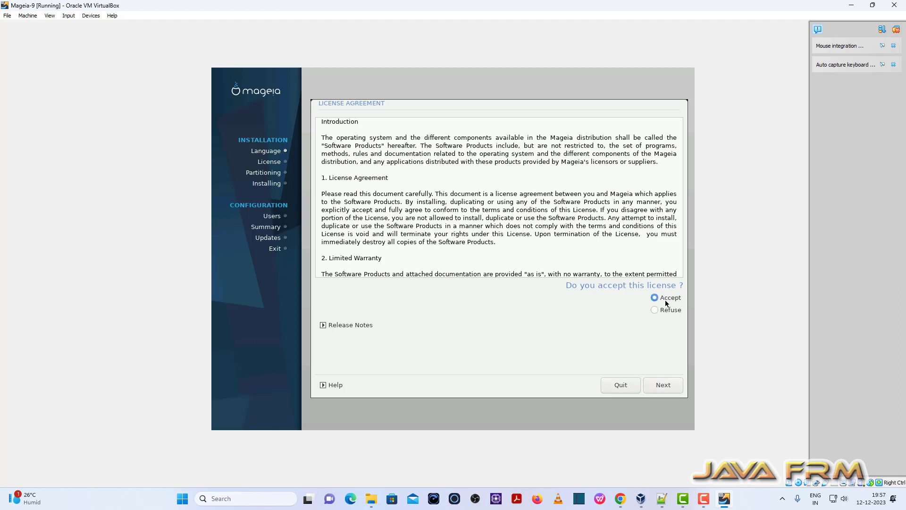
left_click(663, 386)
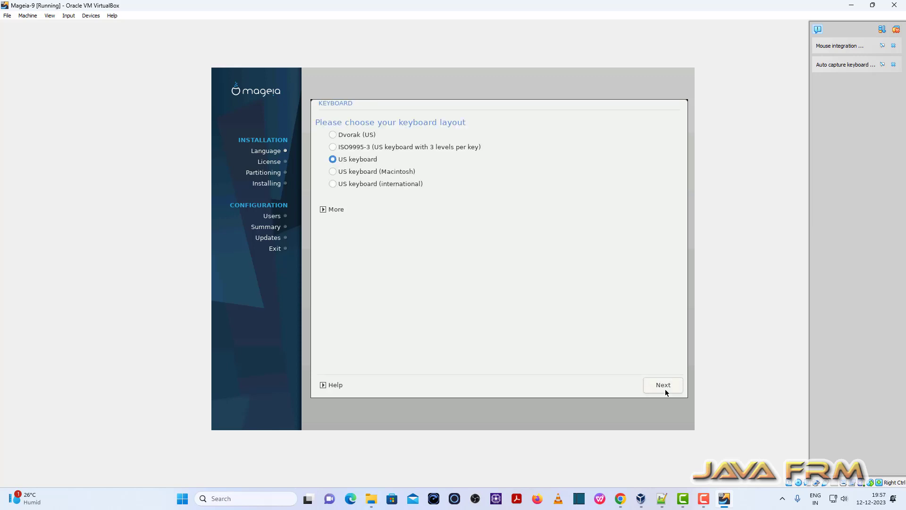
left_click(666, 392)
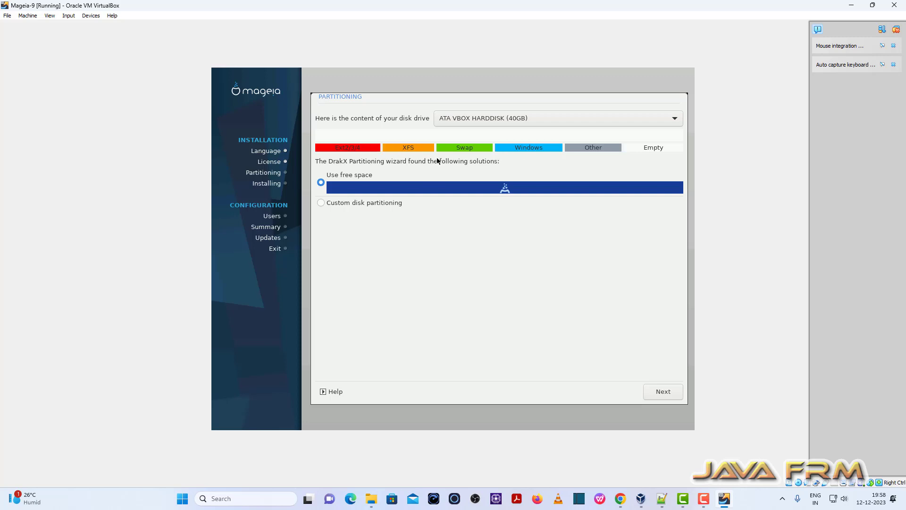
Step: Choose Use free space, skip supplementary media, and keep Core and Nonfree Release media
left_click(667, 391)
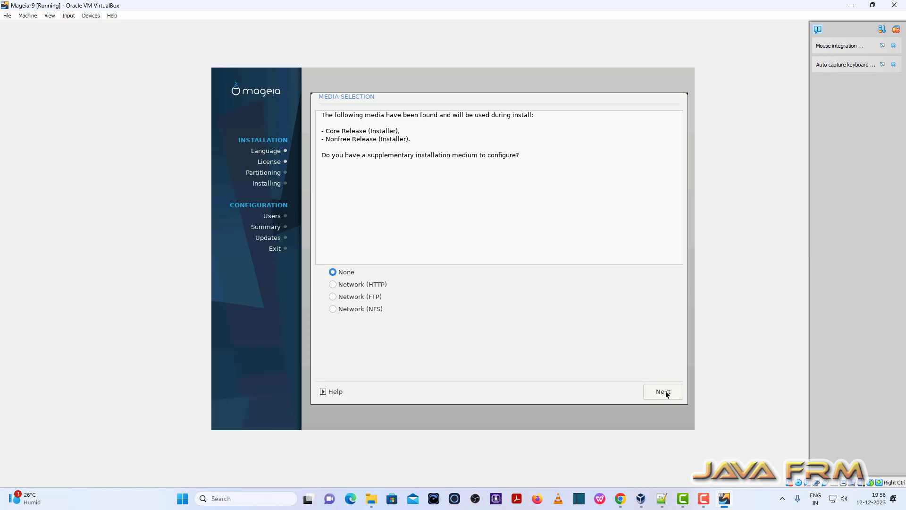
left_click(667, 395)
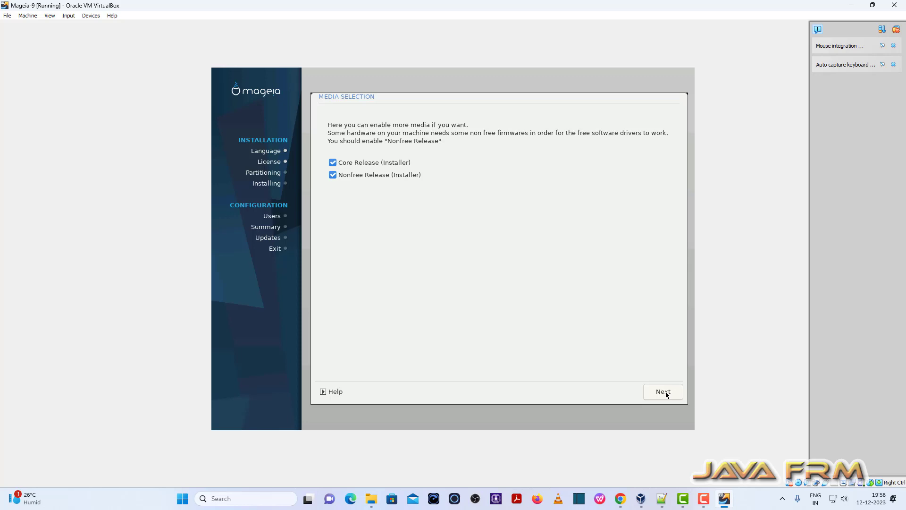
left_click(663, 391)
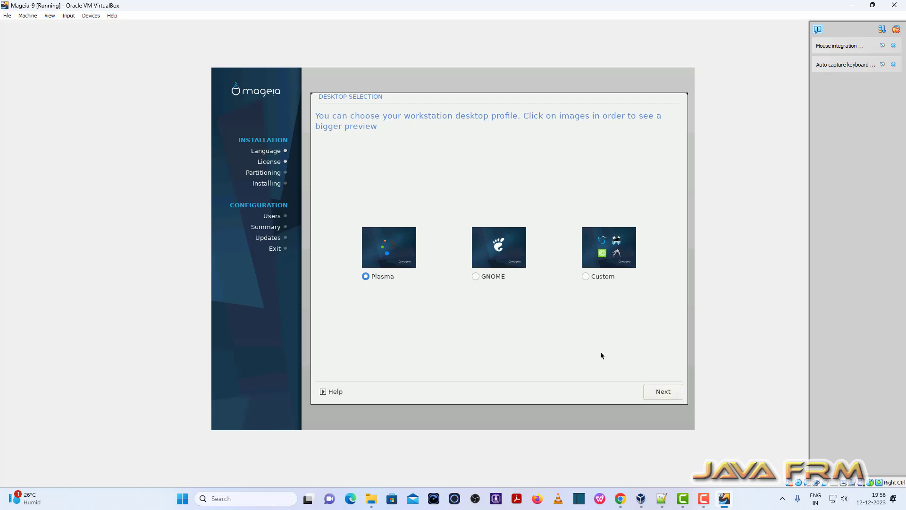
Step: Select the GNOME desktop and begin the package installation
left_click(495, 278)
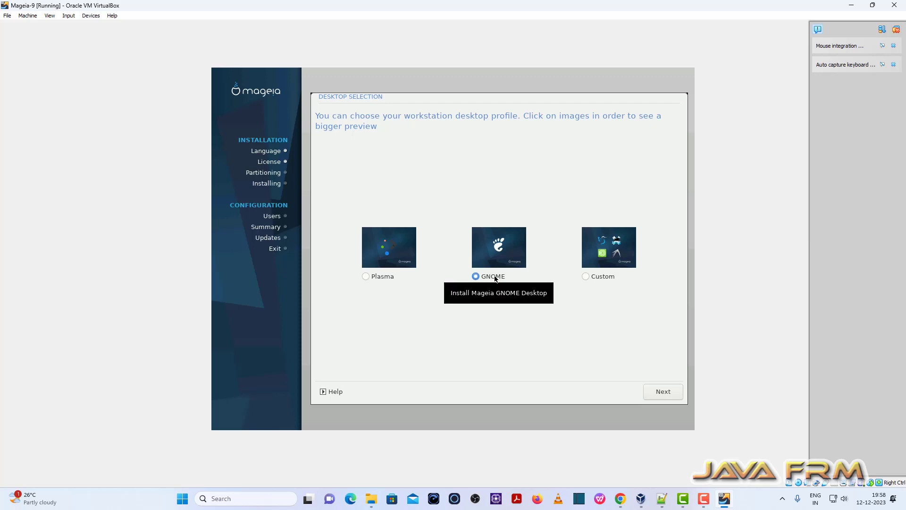
left_click(587, 279)
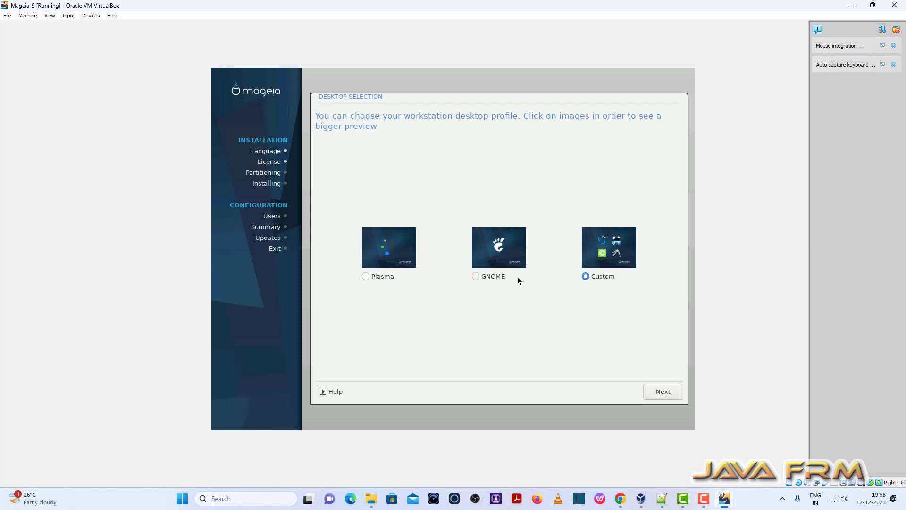
left_click(503, 277)
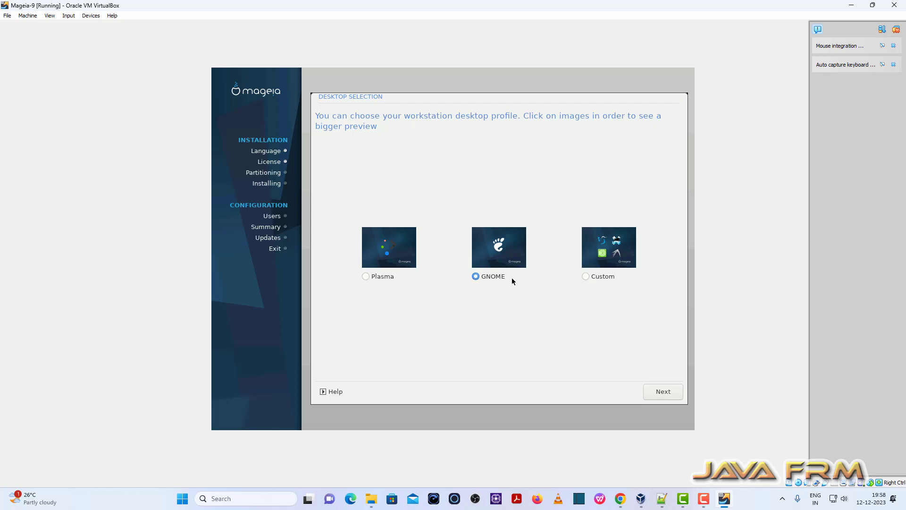
left_click(663, 391)
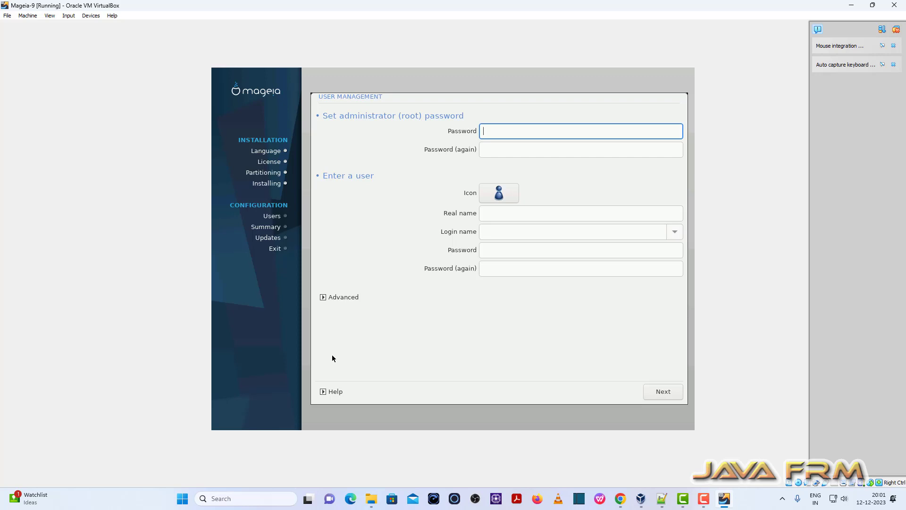
Step: Enter and confirm the root password
type("**********")
key("Tab")
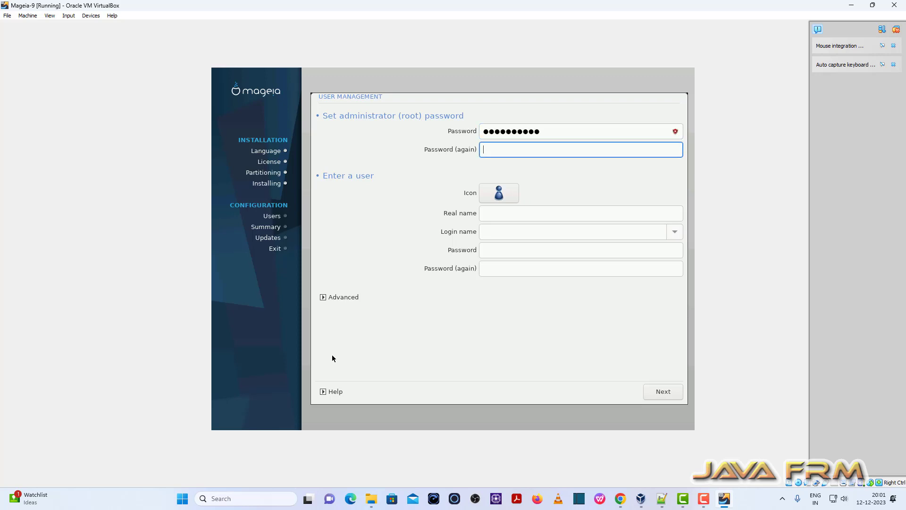
type("**********")
Step: Create the regular user with its real name and password, then submit
left_click(546, 215)
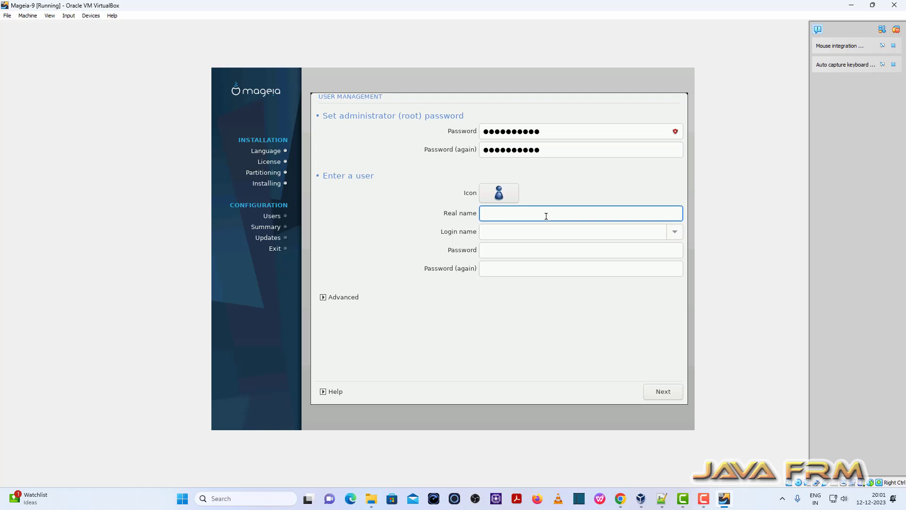
key("Tab")
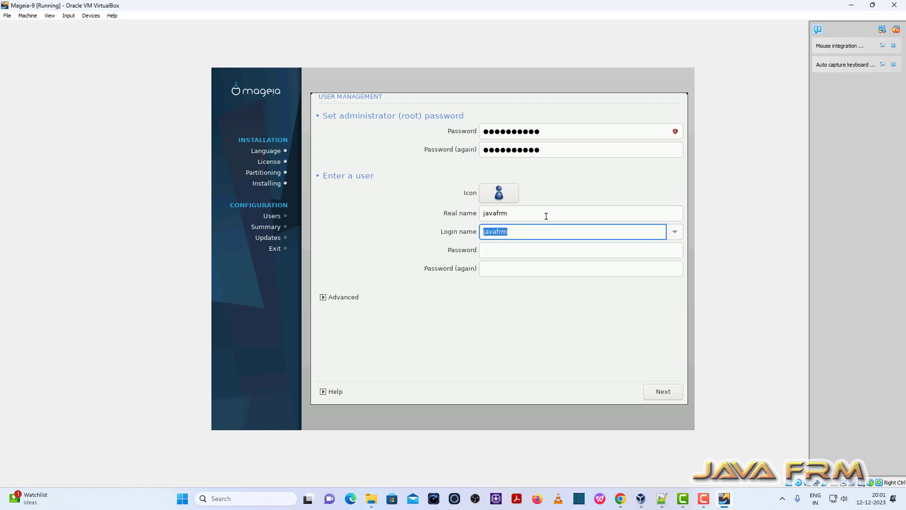
key("Tab")
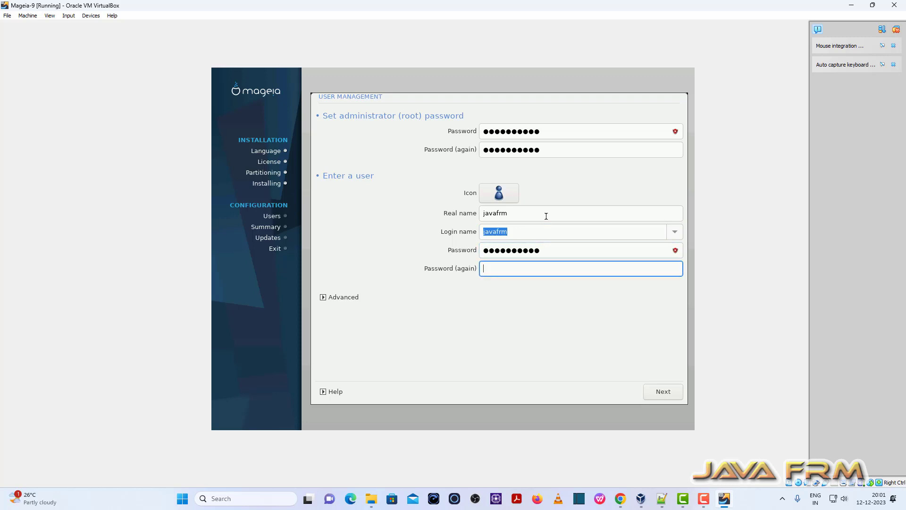
left_click(665, 393)
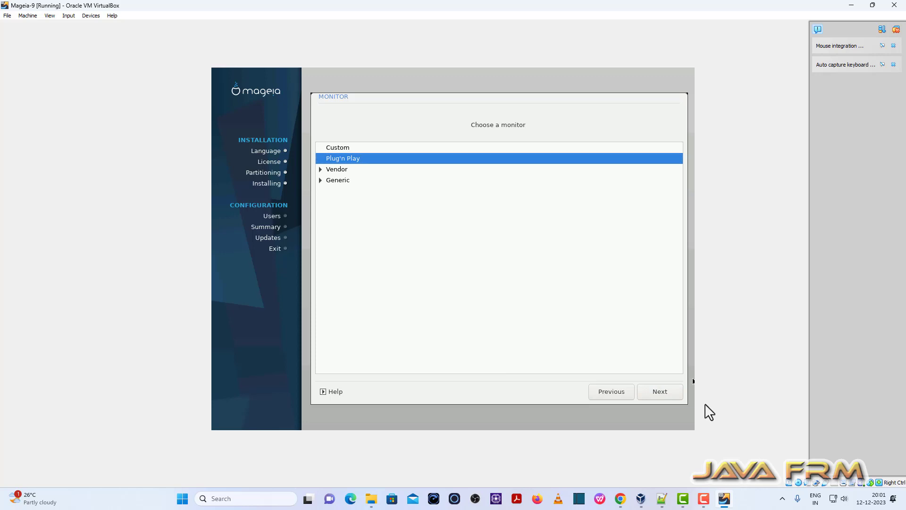
Step: Accept the Plug'n Play monitor and open the timezone list from the summary
left_click(670, 396)
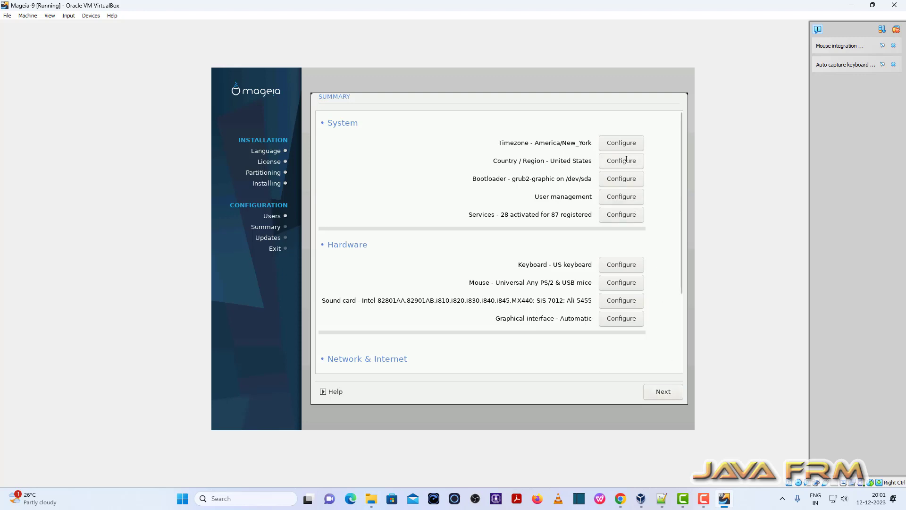
left_click(626, 142)
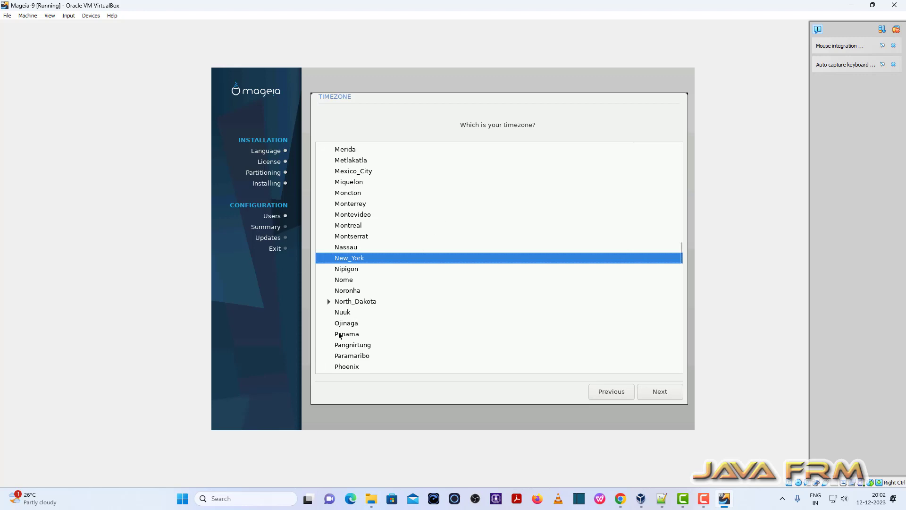
scroll(339, 334, "up", 10)
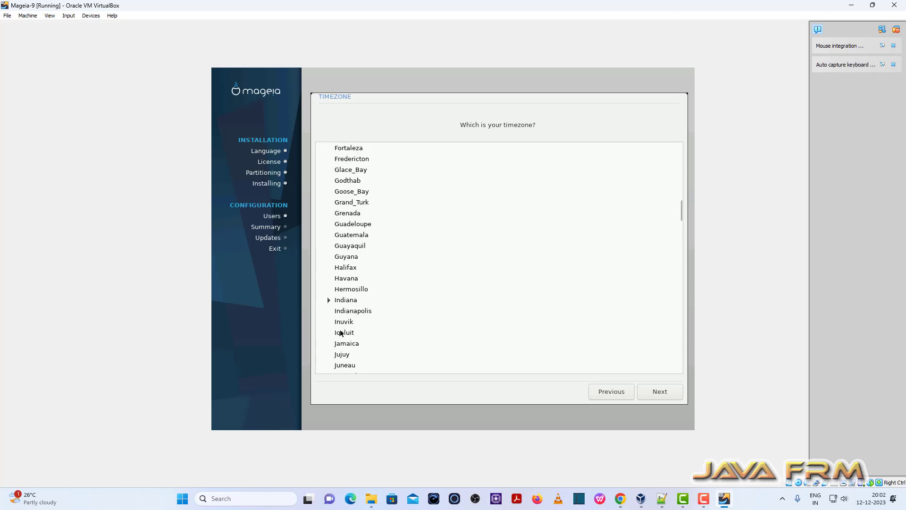
scroll(341, 333, "up", 15)
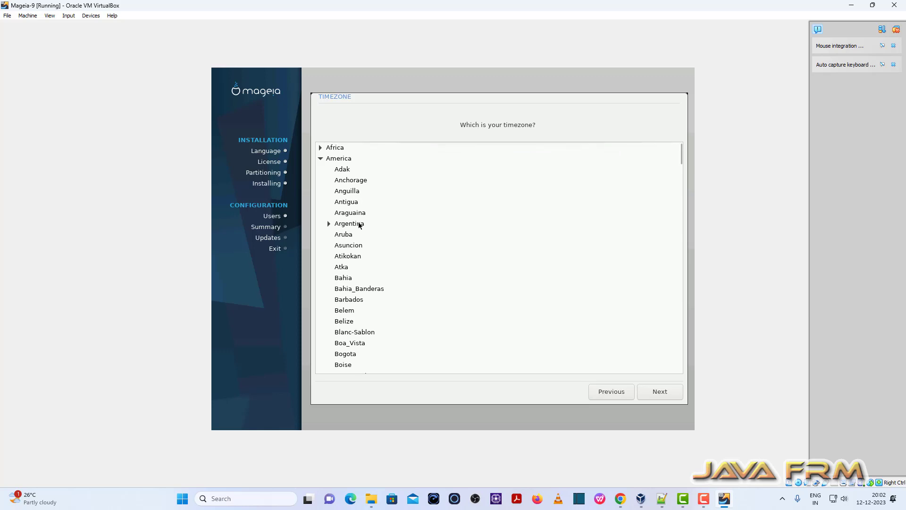
left_click(322, 159)
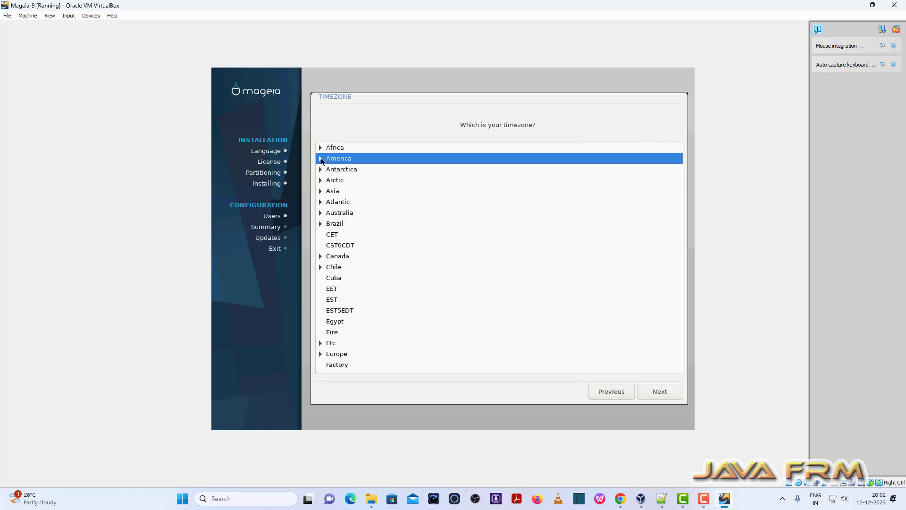
Step: Choose Kolkata under Asia as the timezone
left_click(322, 191)
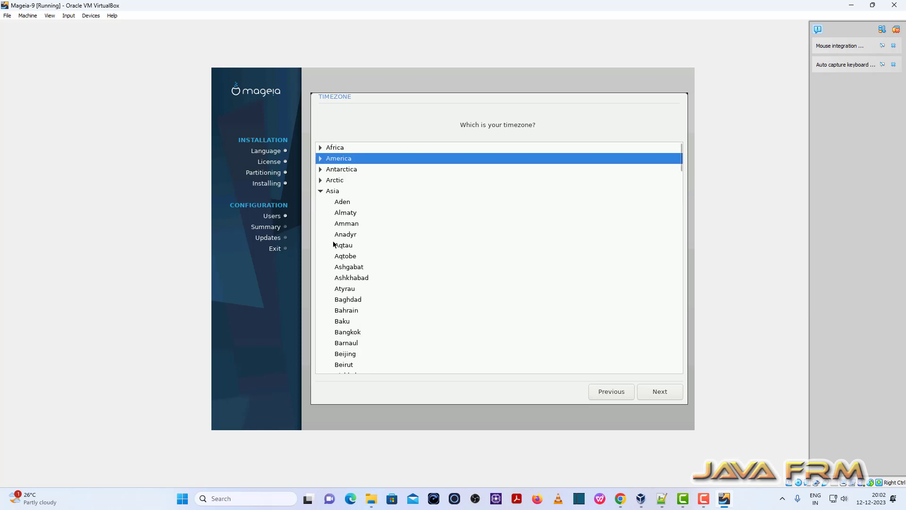
scroll(349, 312, "down", 3)
scroll(350, 311, "down", 5)
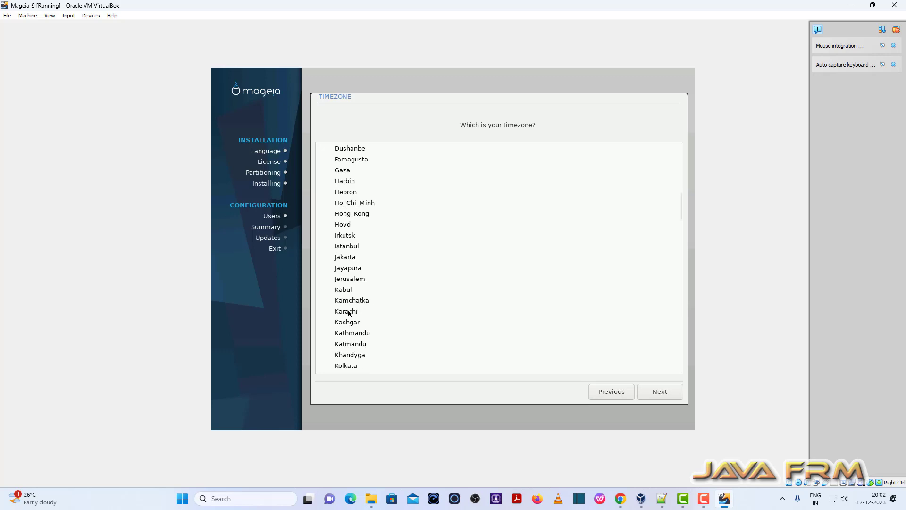
scroll(349, 312, "down", 1)
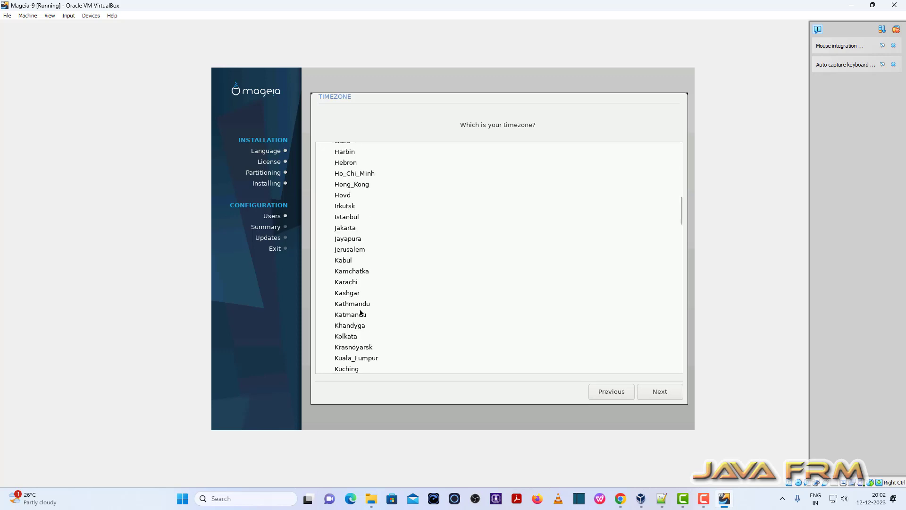
left_click(352, 337)
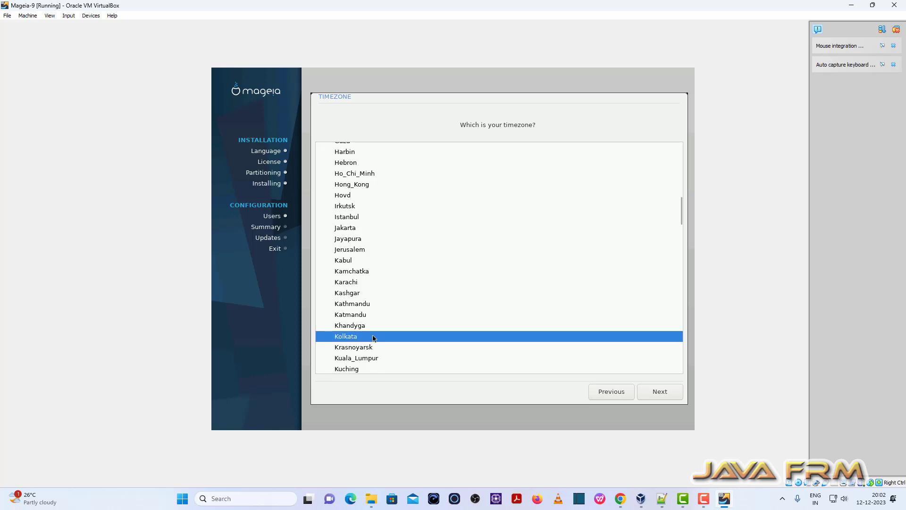
left_click(662, 392)
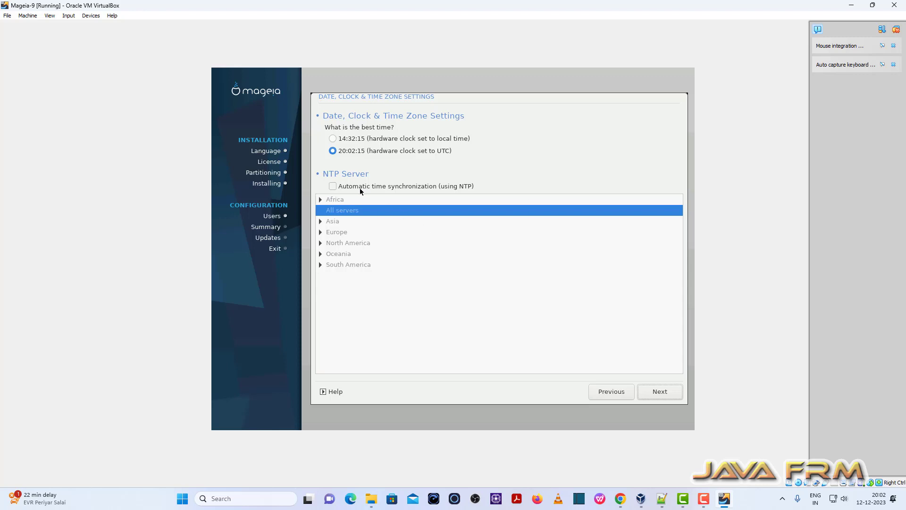
Step: Turn on automatic time synchronization (NTP) and confirm the clock settings
left_click(332, 186)
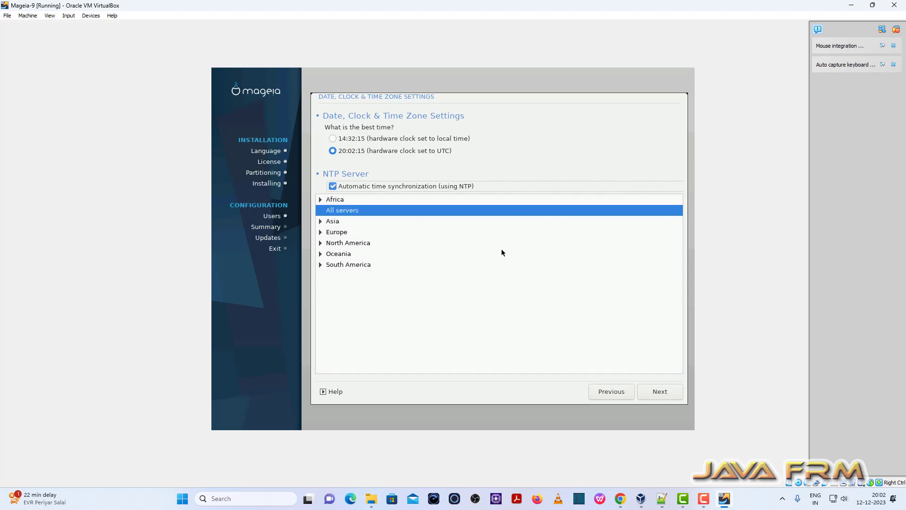
left_click(674, 393)
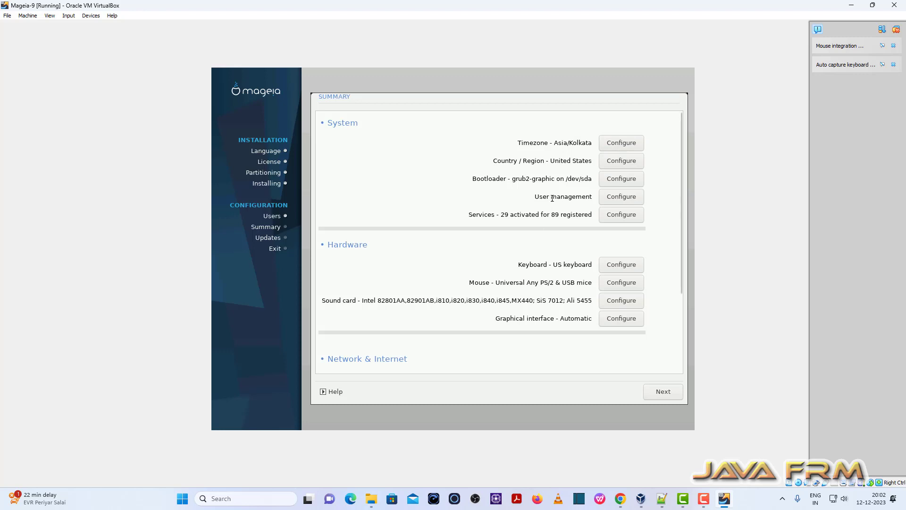
Step: Set the Mageia installer's country to India
left_click(621, 160)
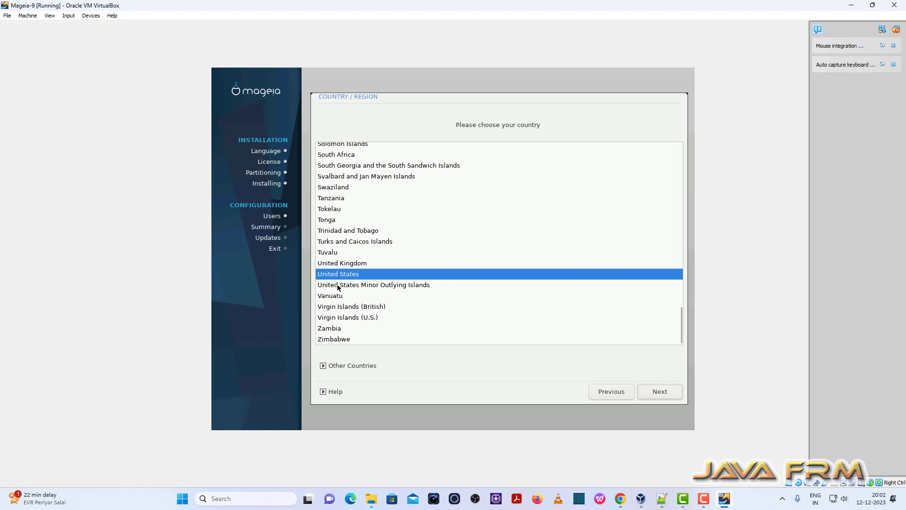
scroll(337, 286, "up", 10)
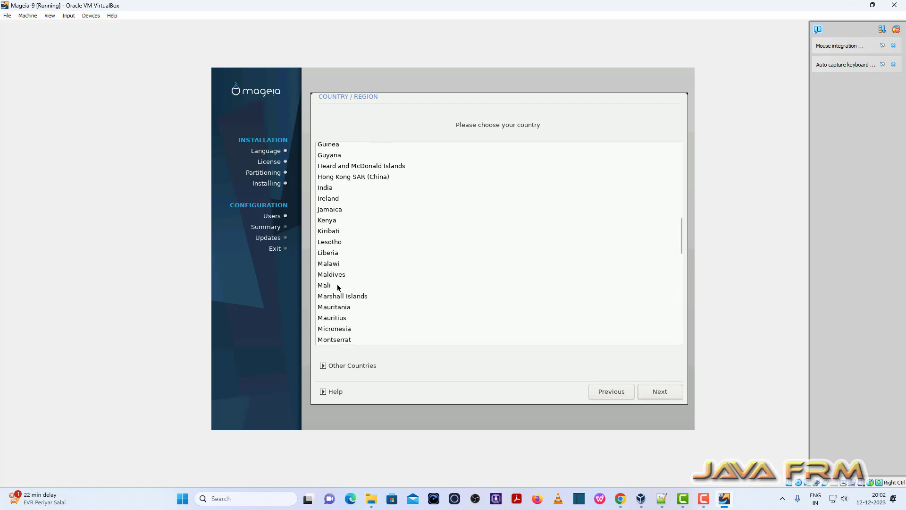
scroll(337, 284, "up", 2)
left_click(335, 294)
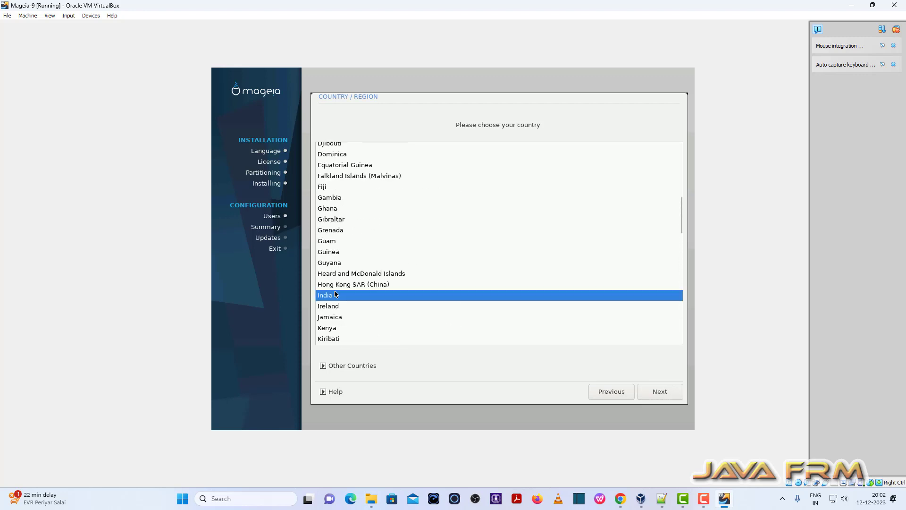
Step: Review the configuration summary and accept it to continue installing
left_click(666, 396)
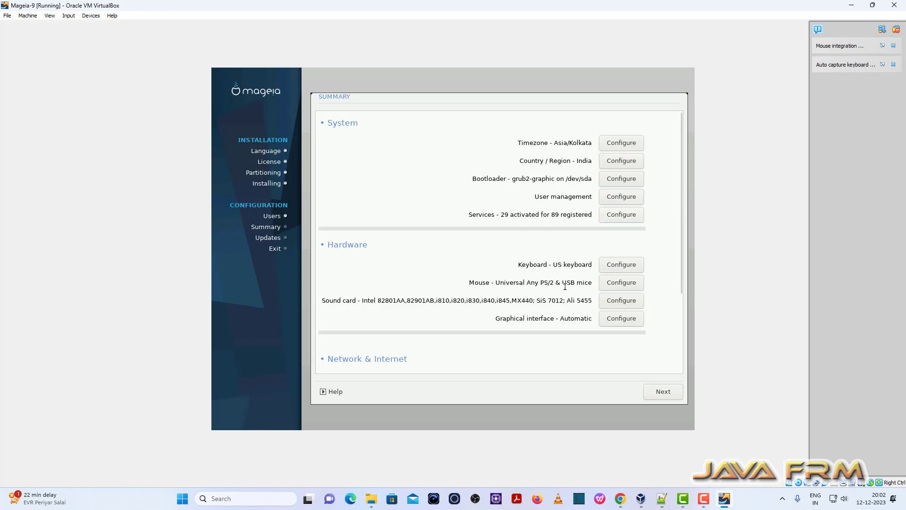
scroll(556, 316, "down", 5)
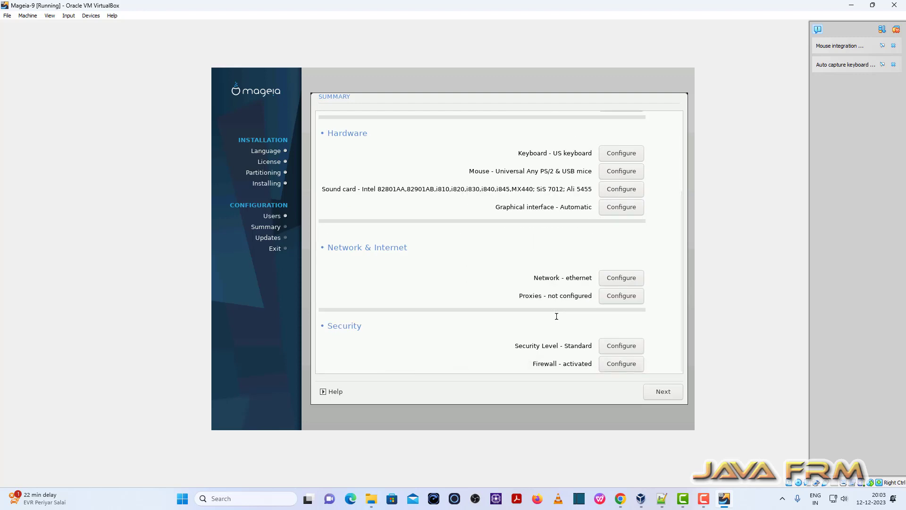
left_click(659, 393)
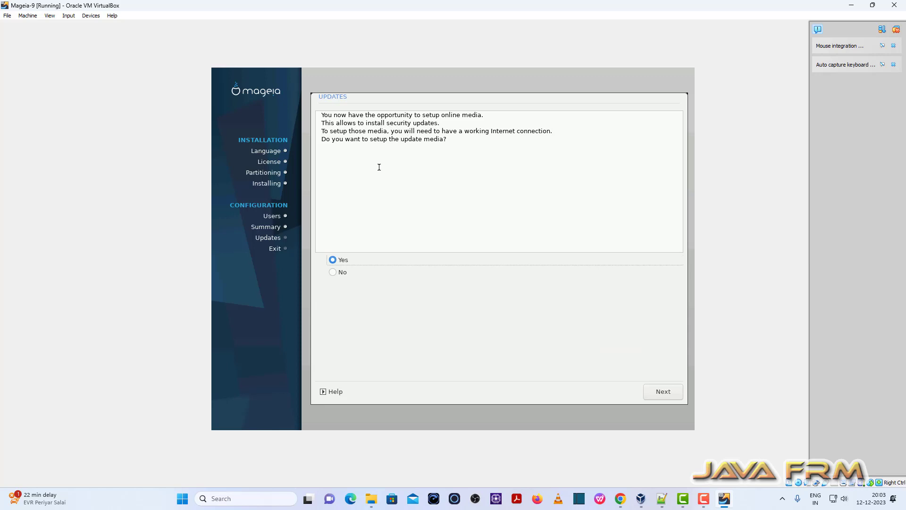
Step: Add update media with Automatic mirror and Default downloader, then decline installing updates
left_click(662, 392)
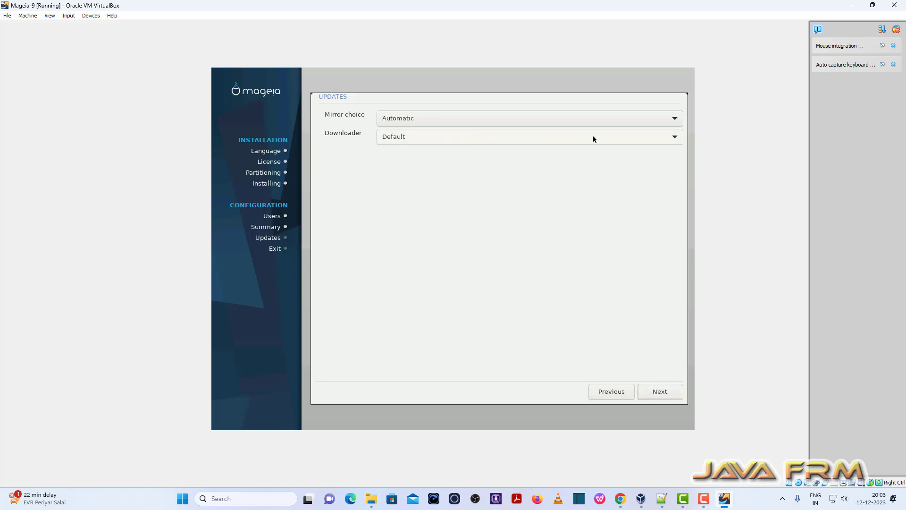
left_click(666, 139)
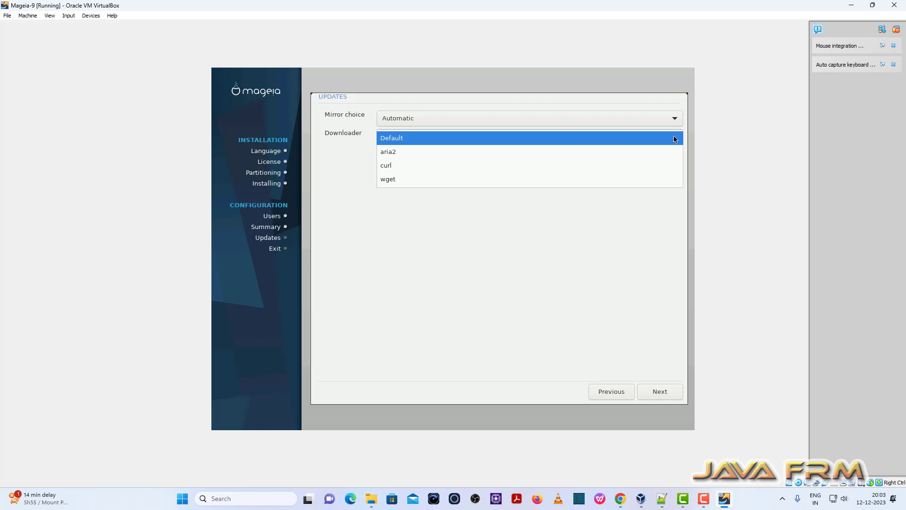
left_click(675, 138)
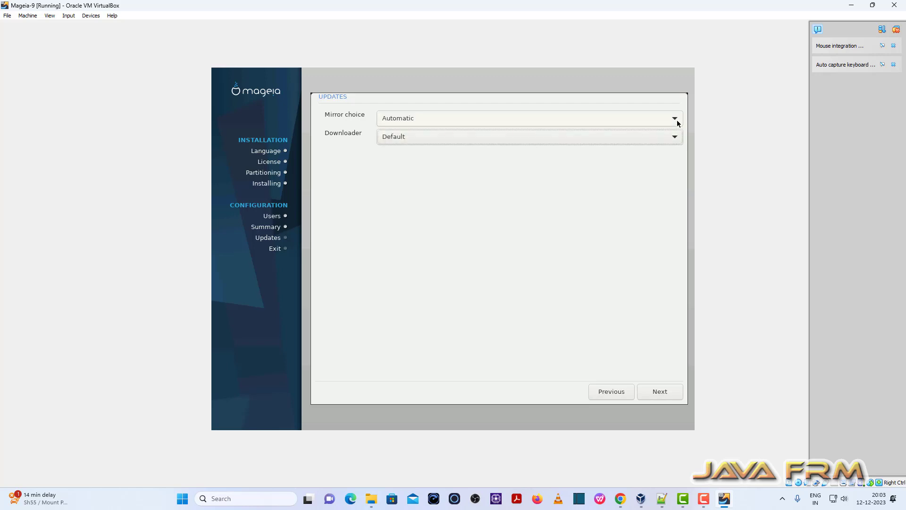
left_click(674, 115)
left_click(674, 115)
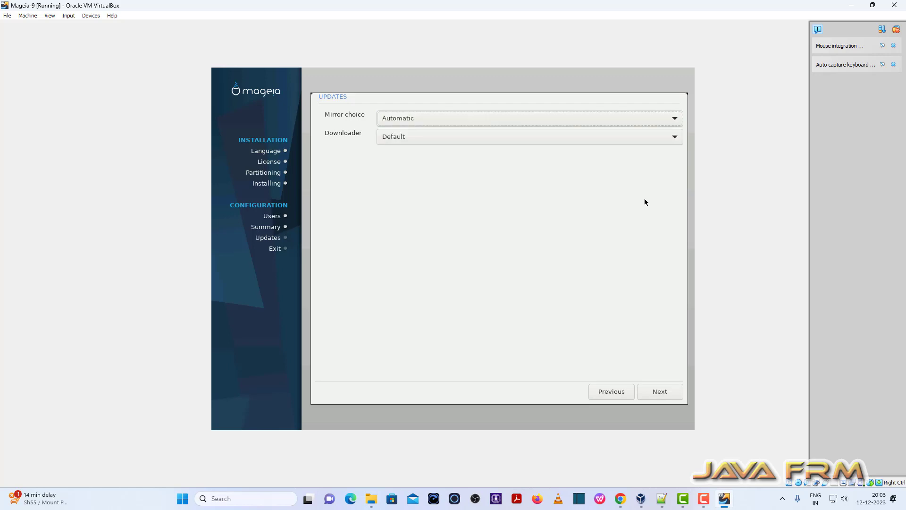
left_click(668, 388)
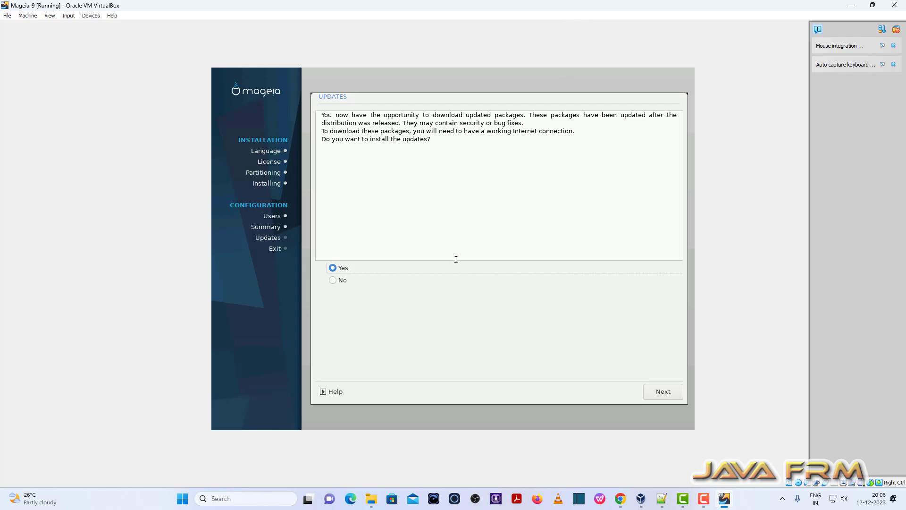
left_click(347, 282)
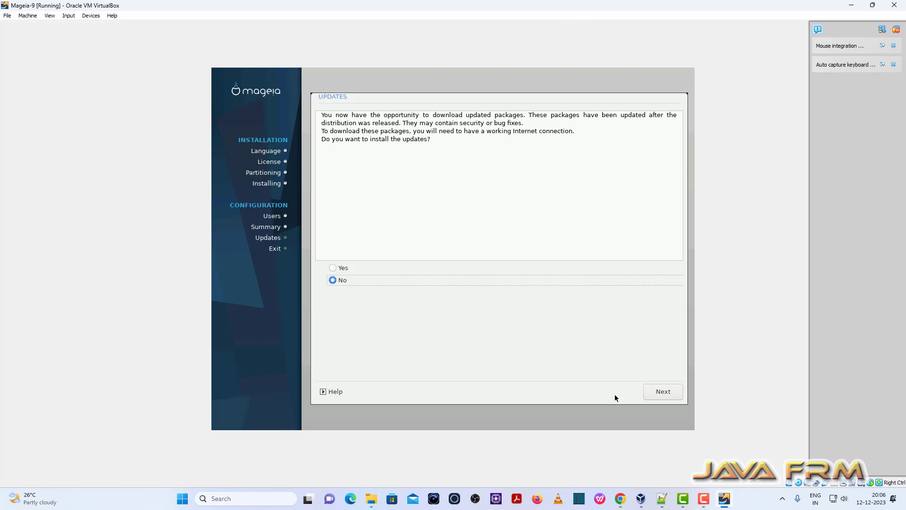
left_click(673, 392)
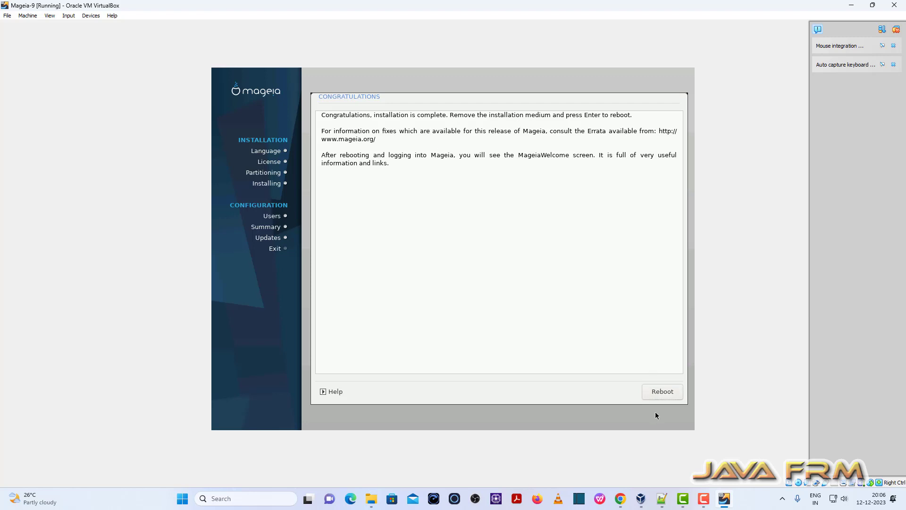
Step: Reboot into the Mageia 9 boot menu, then power off the VM via File > Close
left_click(658, 392)
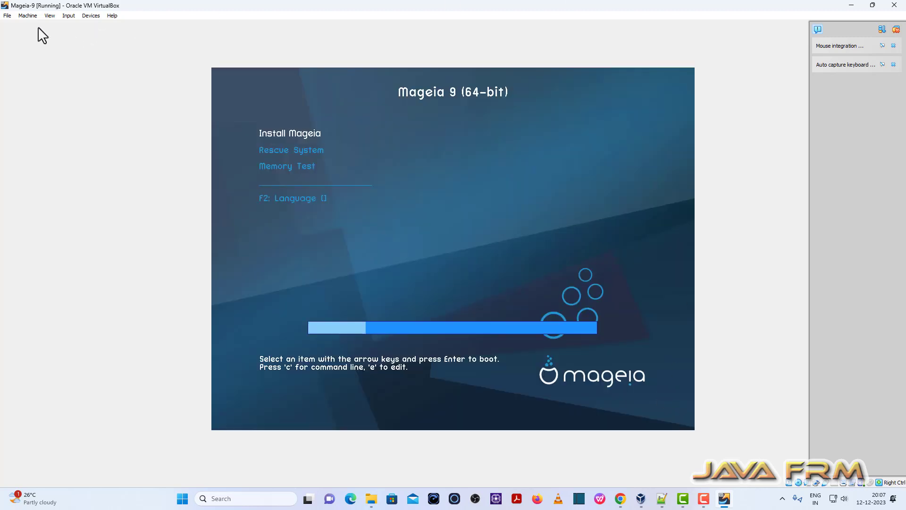
left_click(7, 16)
left_click(28, 55)
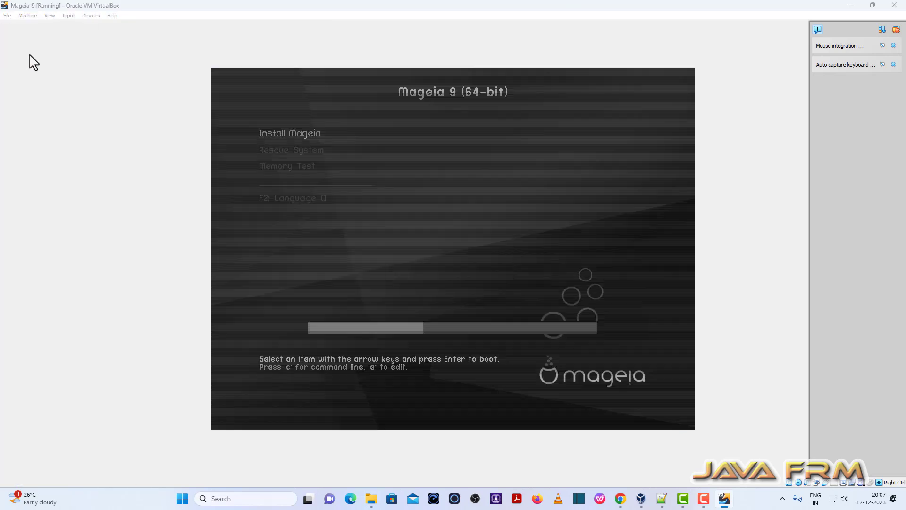
left_click(431, 256)
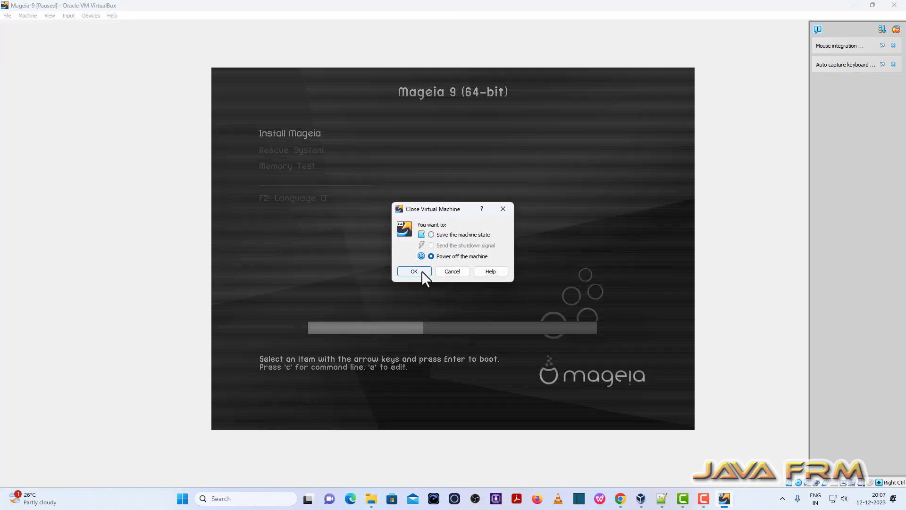
left_click(419, 272)
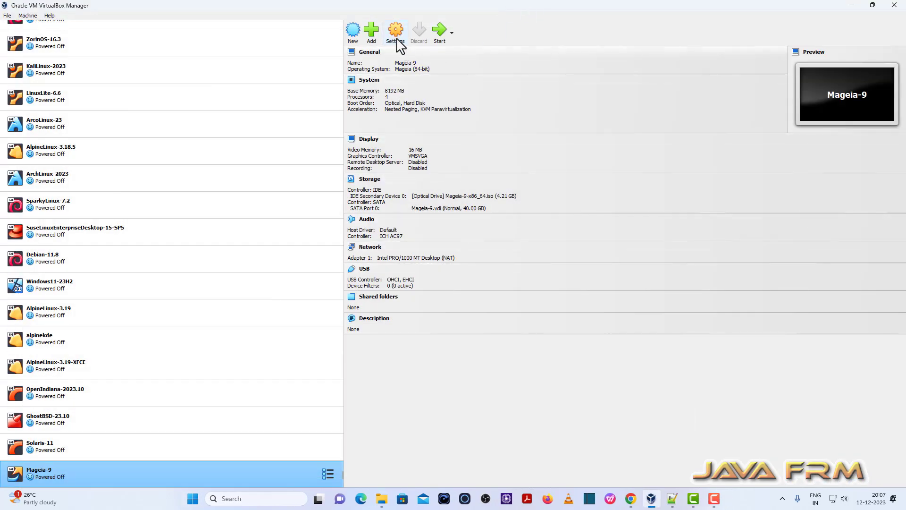
Step: In Mageia-9's System settings, uncheck Optical boot and move Hard Disk to the top
left_click(395, 32)
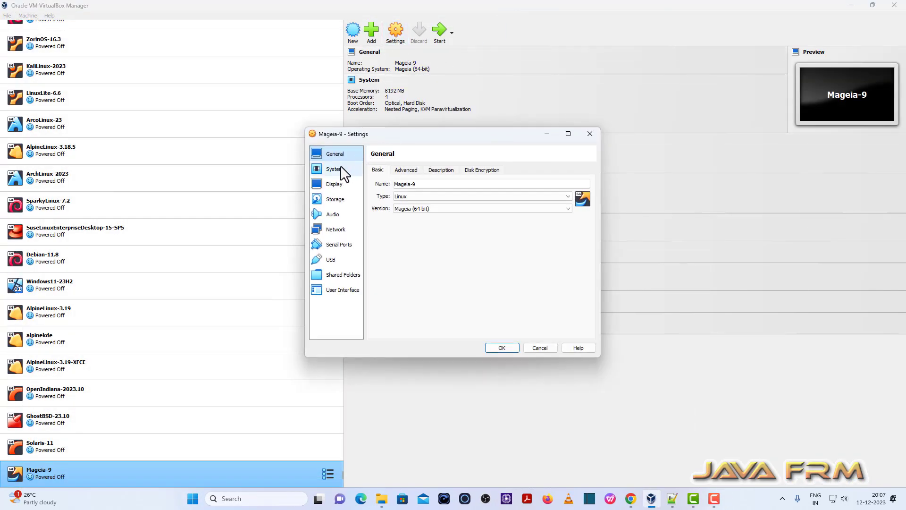
left_click(336, 171)
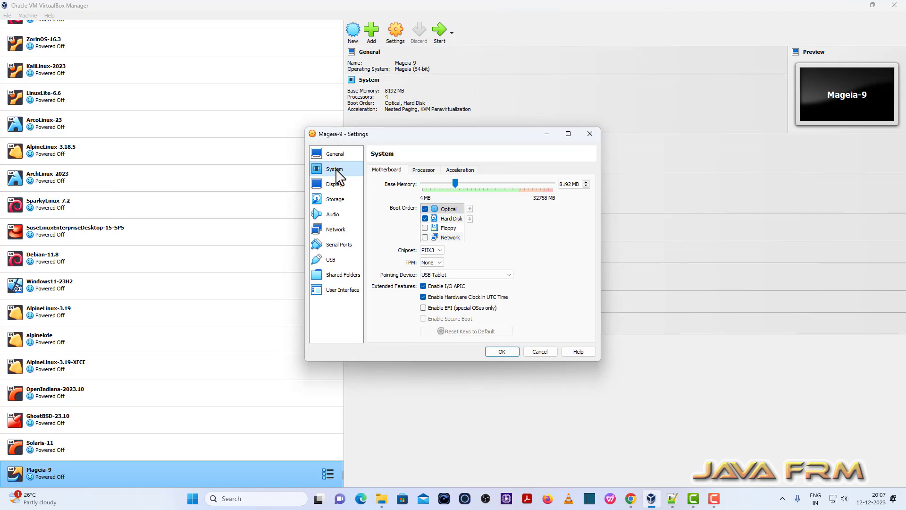
left_click(424, 209)
left_click(425, 209)
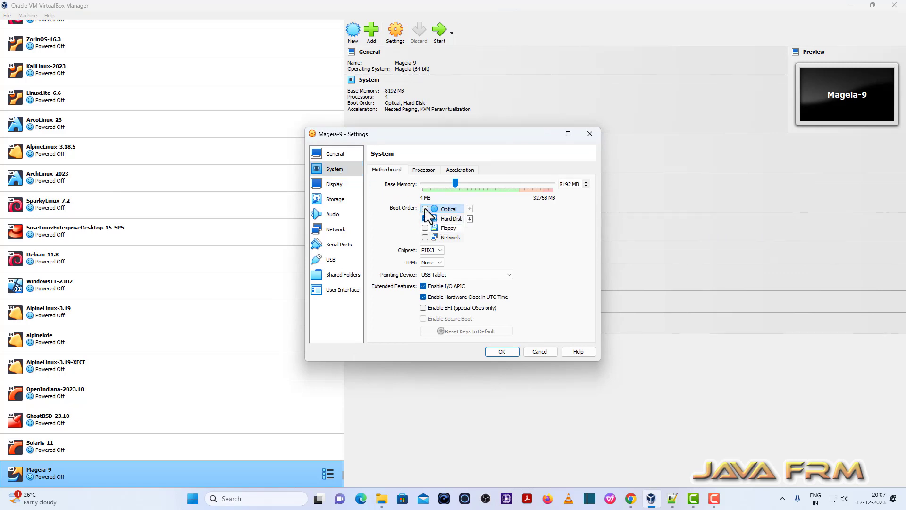
left_click(447, 218)
left_click(470, 208)
Step: Set Shared Clipboard to Bidirectional and adjust Drag'n'Drop under General > Advanced
left_click(331, 154)
left_click(405, 169)
left_click(421, 197)
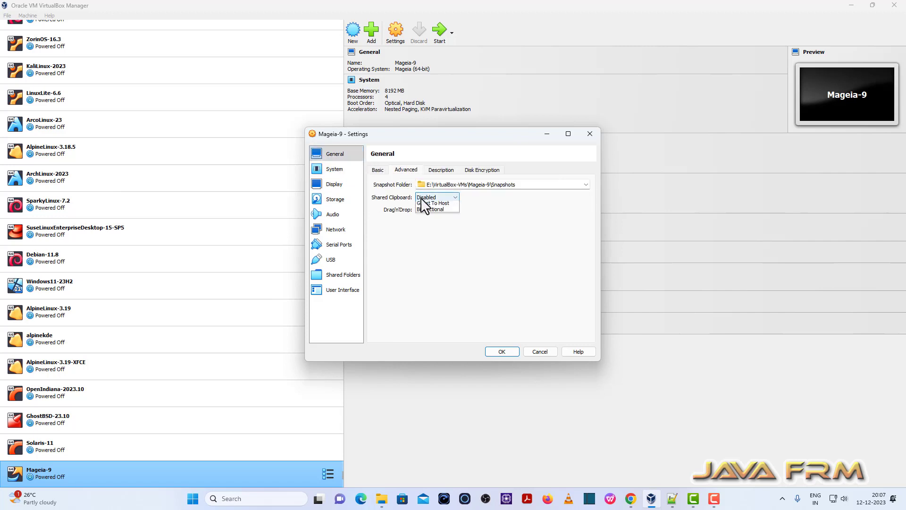
left_click(434, 209)
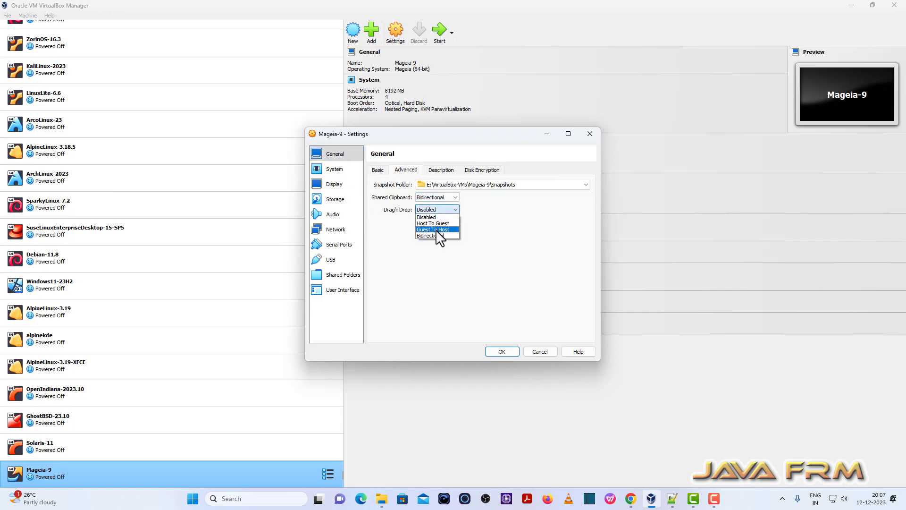
left_click(342, 279)
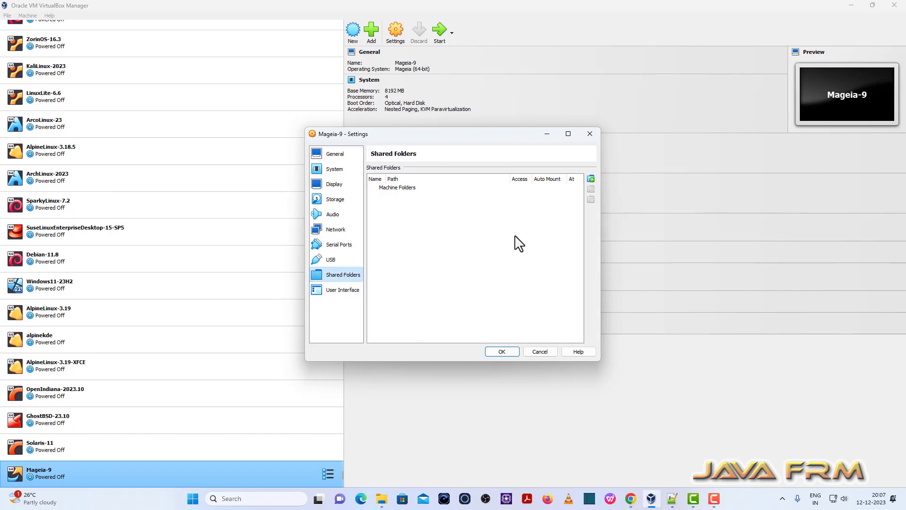
Step: Add a new shared folder with host path D:\Linux-ISO-2022
left_click(590, 178)
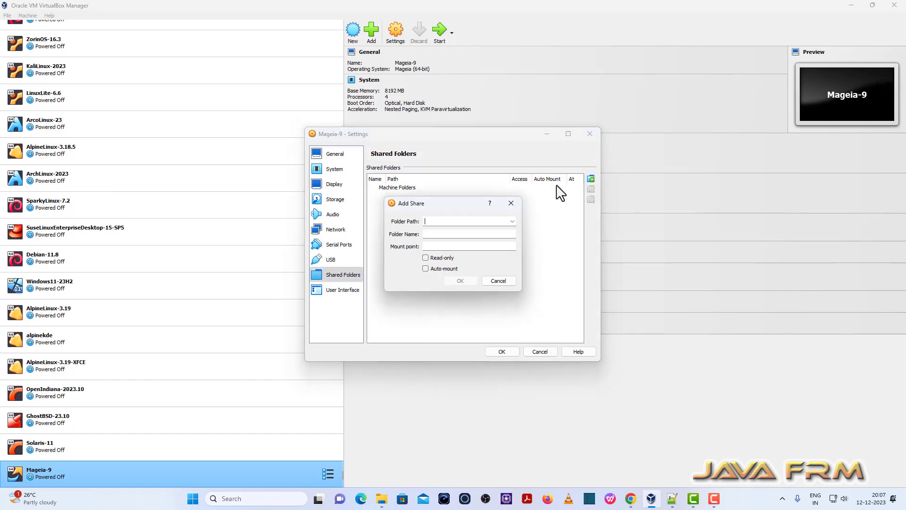
left_click(512, 221)
left_click(461, 237)
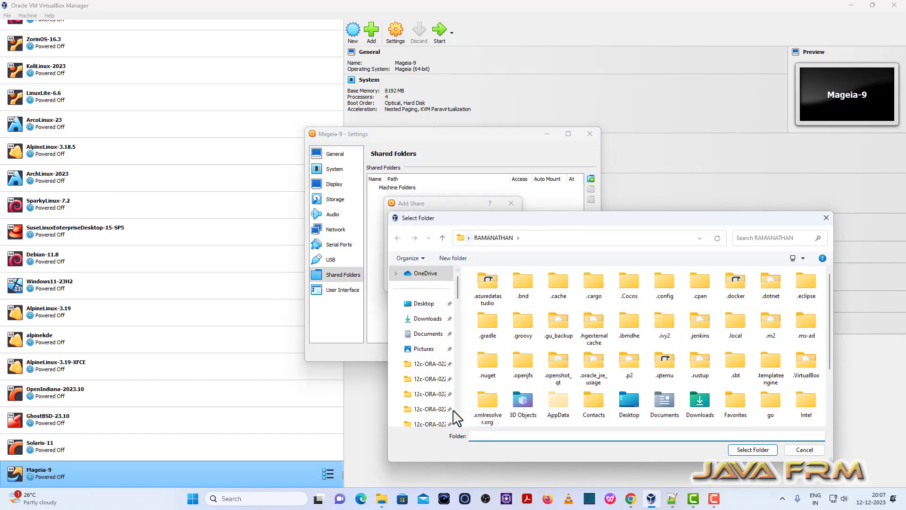
scroll(439, 384, "down", 5)
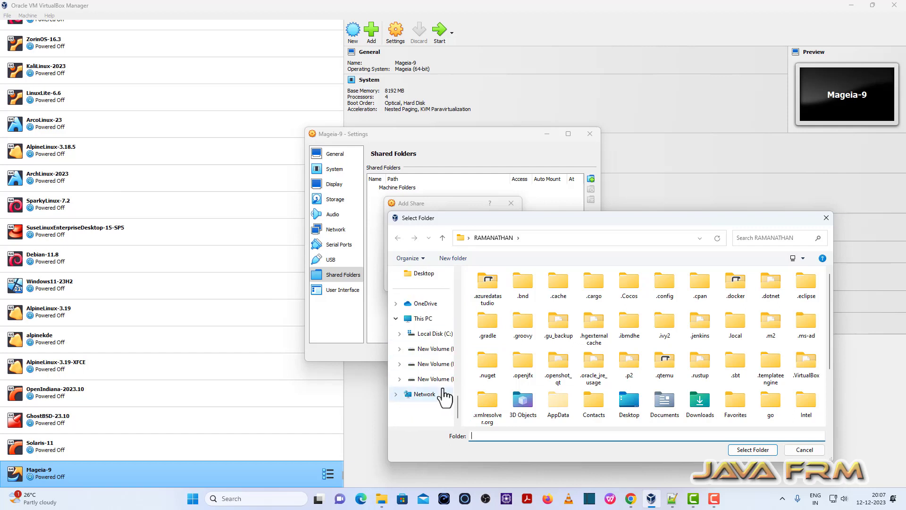
left_click(433, 349)
scroll(514, 370, "down", 10)
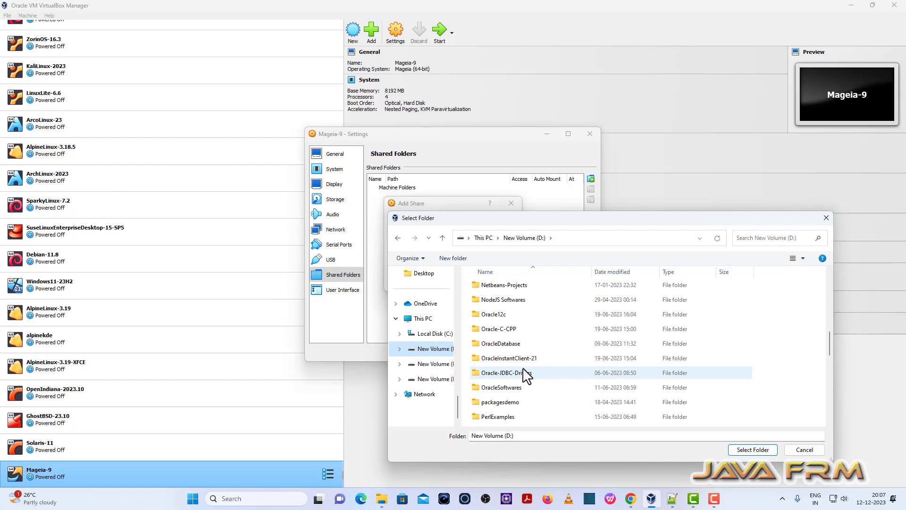
scroll(525, 375, "up", 1)
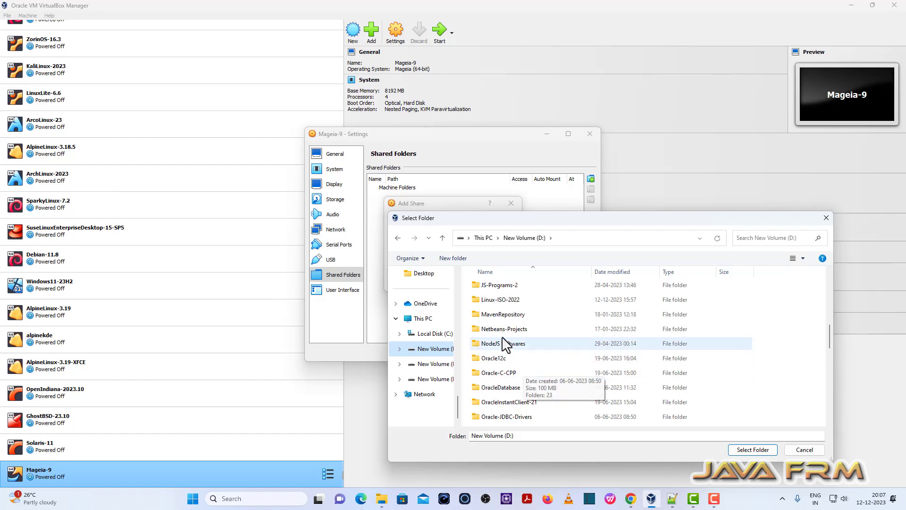
left_click(501, 299)
left_click(749, 451)
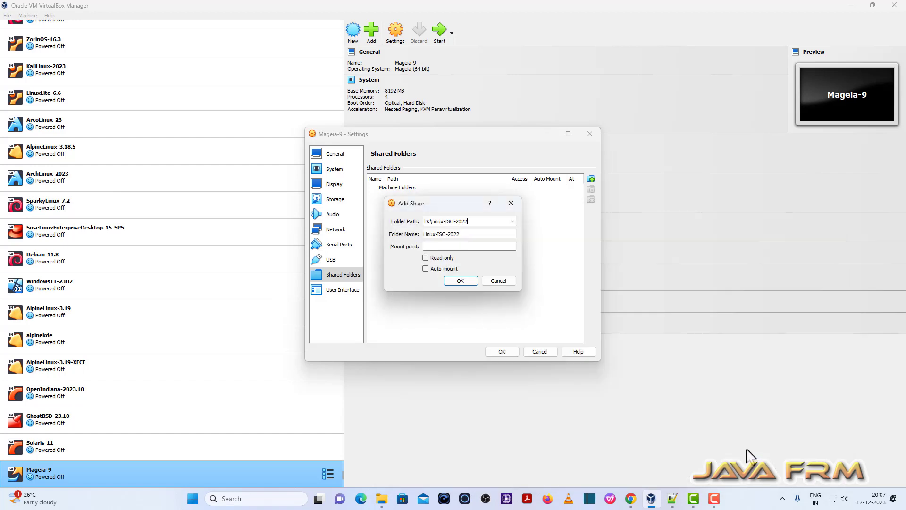
Step: Enable Auto-mount on the share, add it, and save Mageia-9's settings
left_click(445, 270)
left_click(458, 281)
left_click(503, 352)
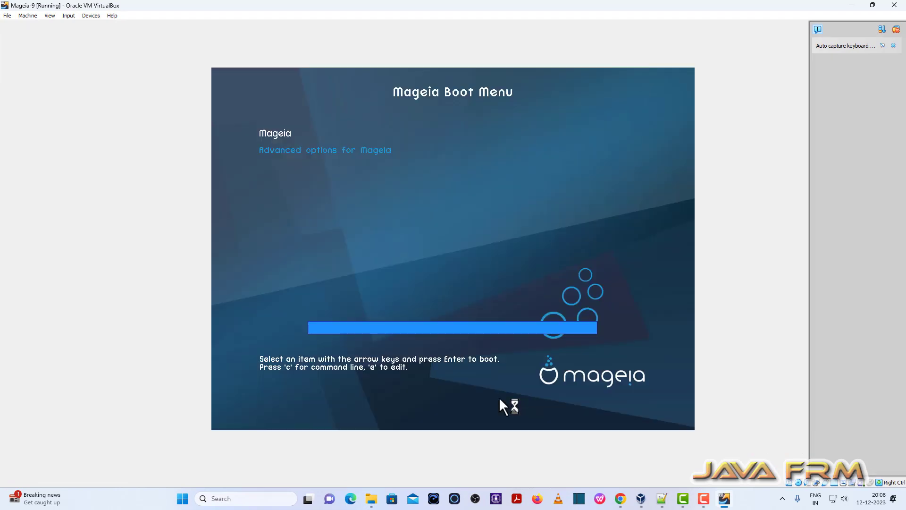
Step: Boot the Mageia entry, keep the 1920×1080 display change, and close Settings
key("Return")
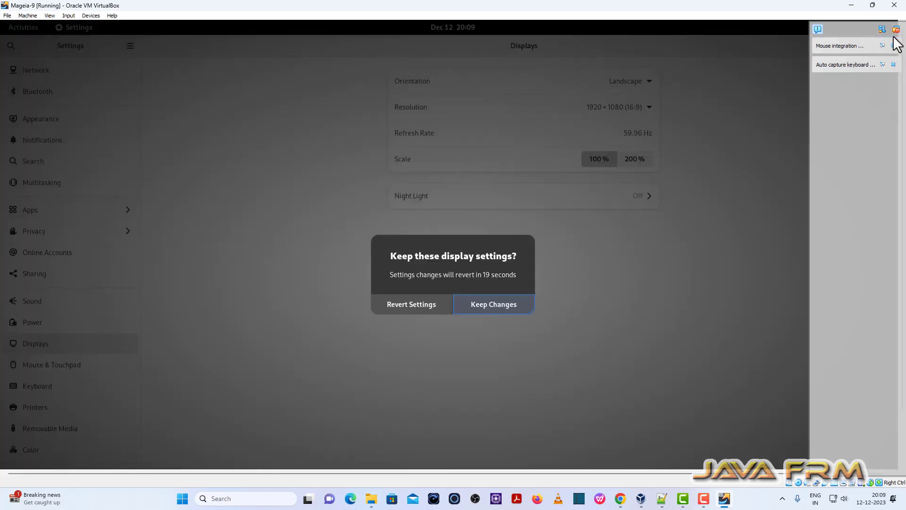
left_click(896, 29)
left_click(505, 305)
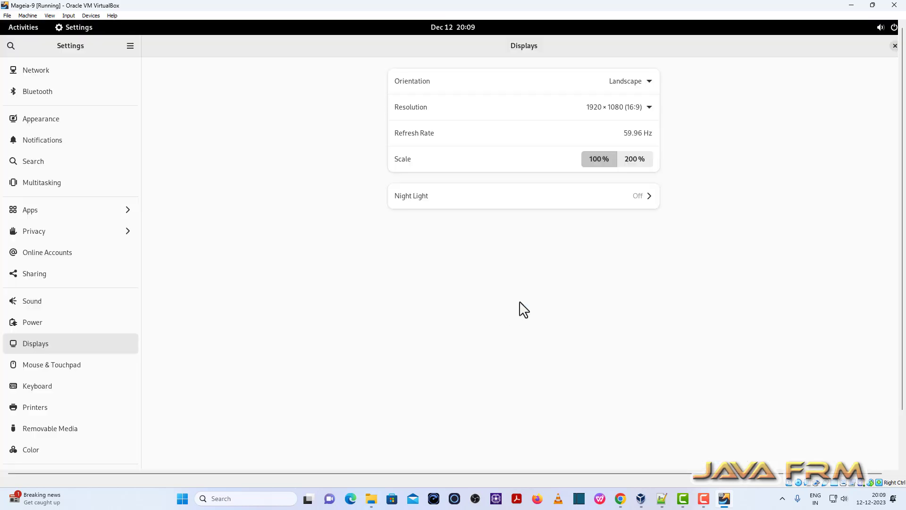
left_click(894, 46)
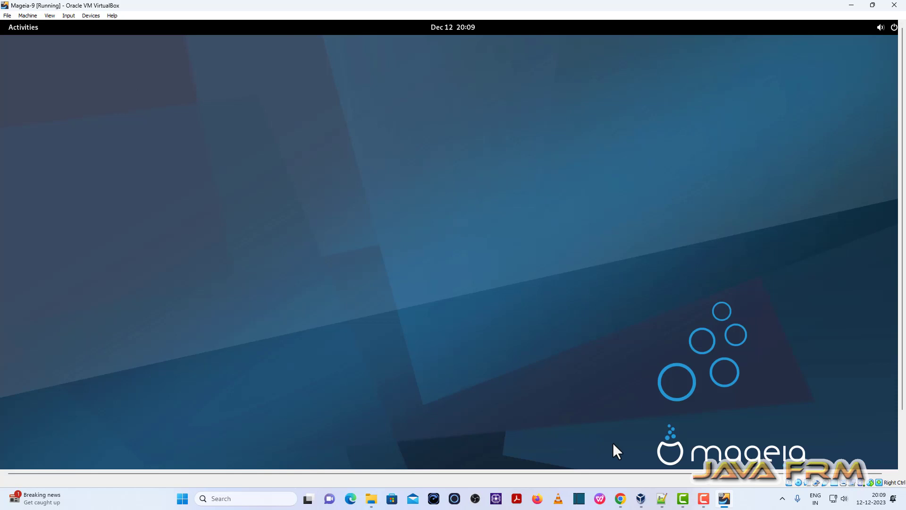
Step: Switch the Mageia-9 VM to full-screen mode
left_click(46, 16)
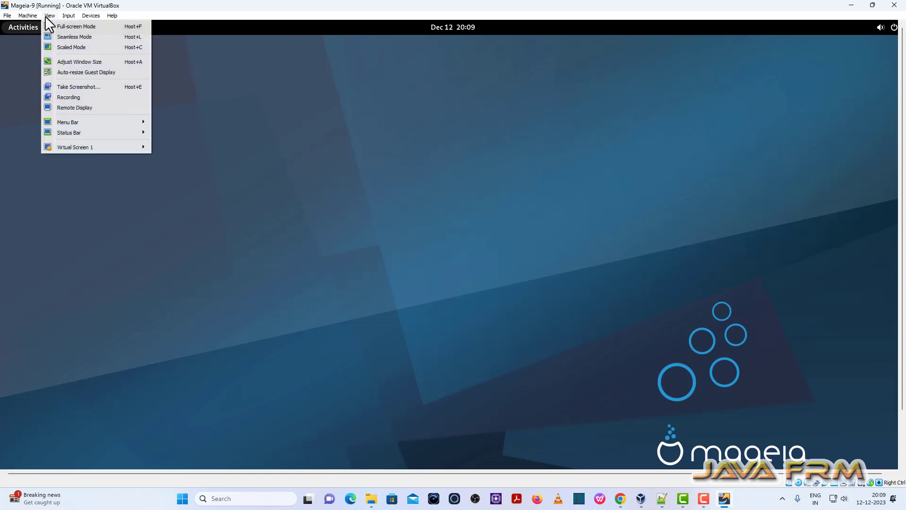
left_click(55, 24)
left_click(431, 285)
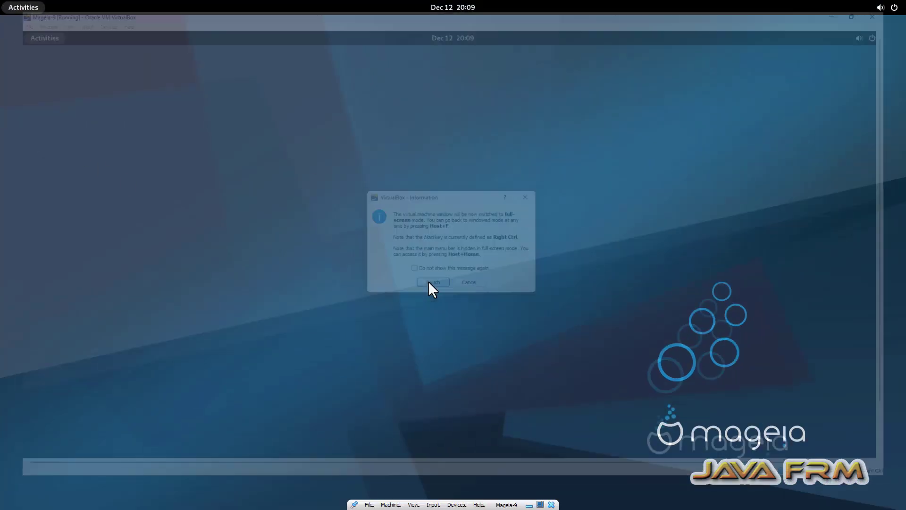
Step: Show GNOME's application grid and scroll through its pages of installed apps
left_click(28, 8)
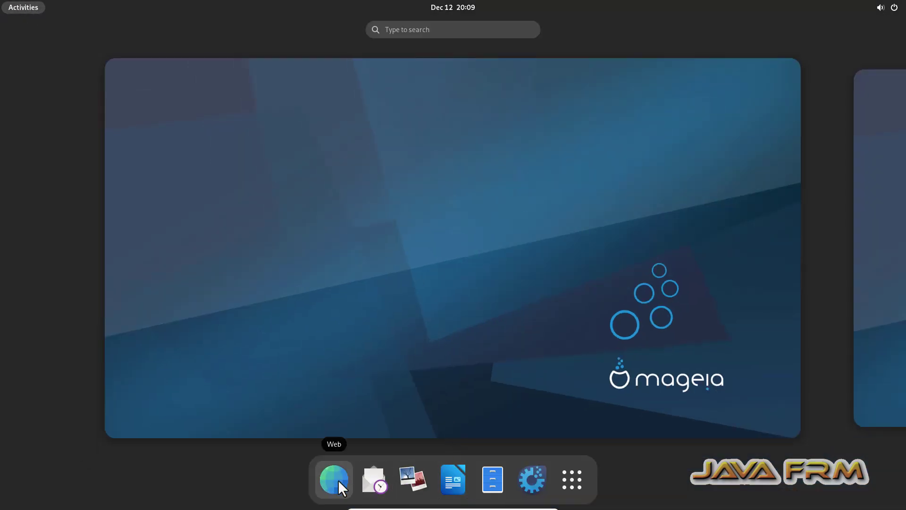
left_click(569, 495)
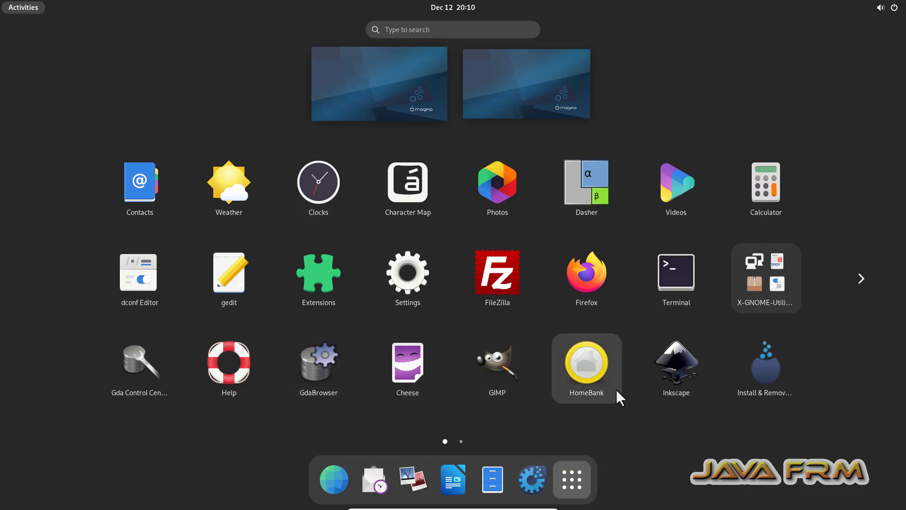
scroll(615, 389, "down", 1)
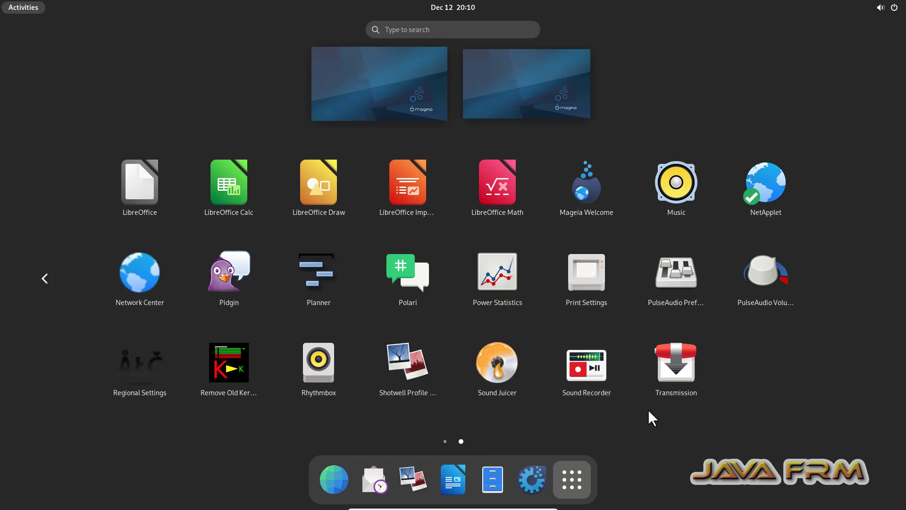
scroll(649, 410, "up", 1)
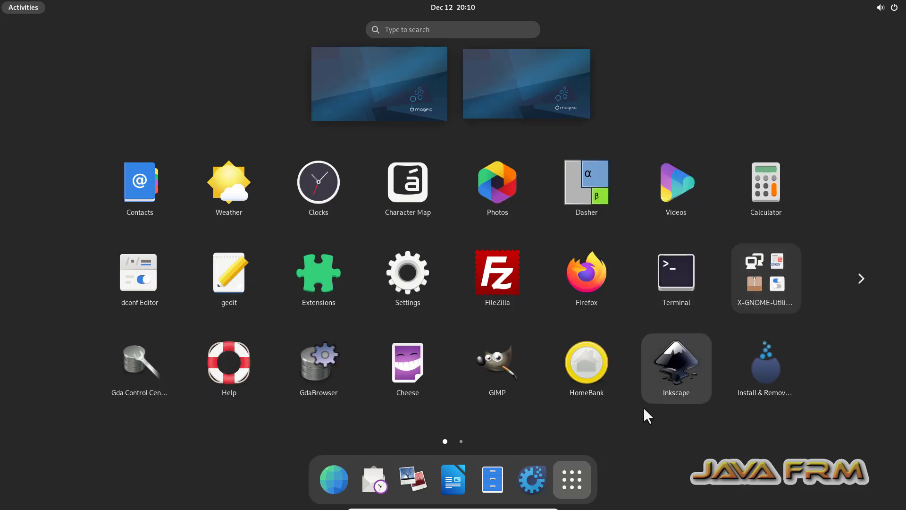
Step: Open a maximized terminal from the Home folder in Files
left_click(493, 479)
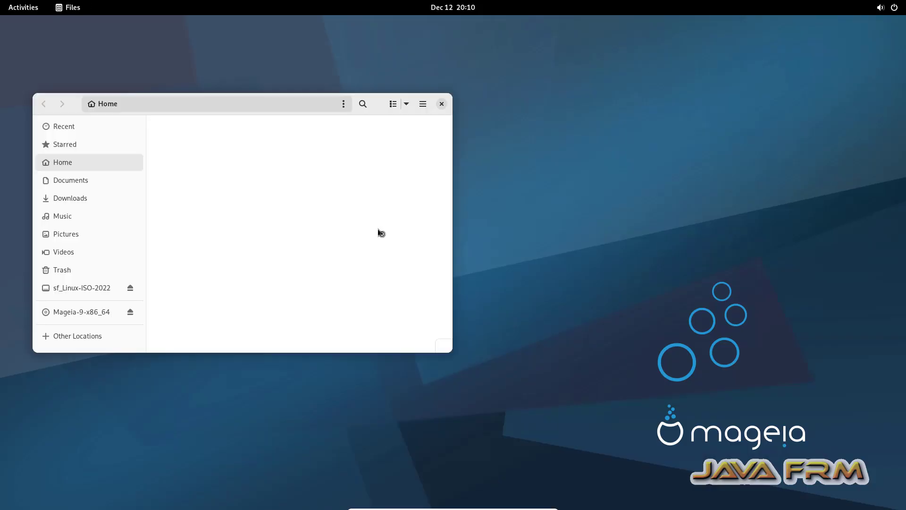
double_click(382, 104)
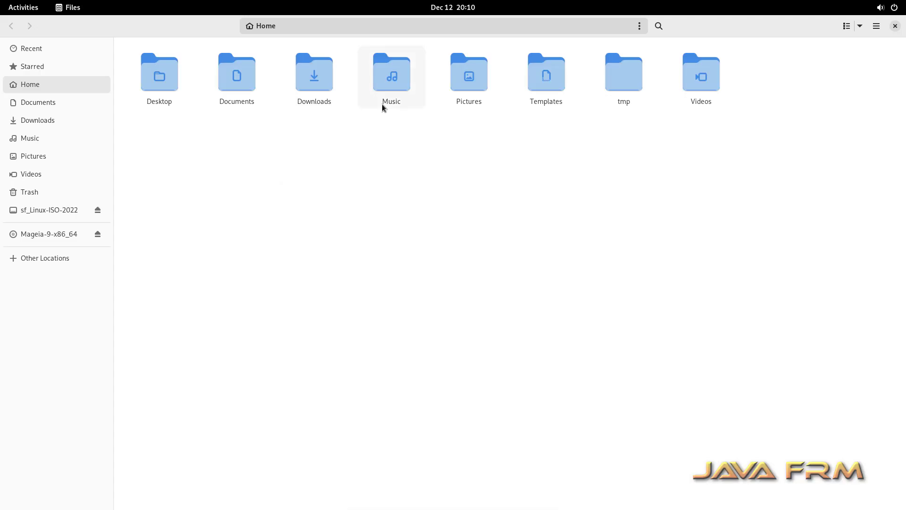
right_click(319, 161)
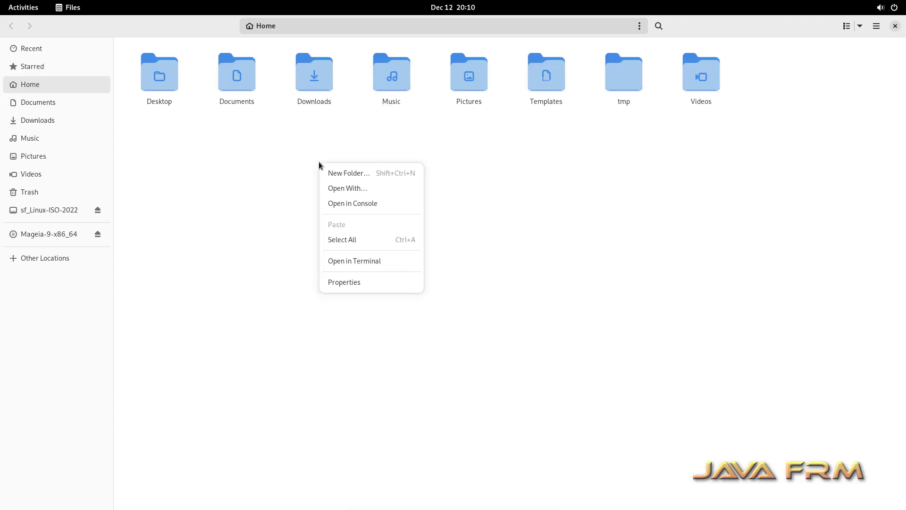
left_click(372, 203)
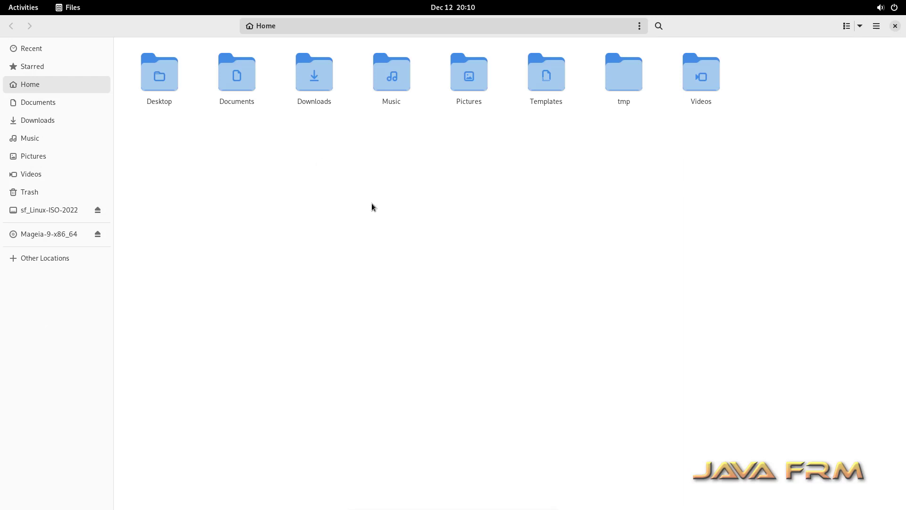
left_click_drag(227, 54, 543, 108)
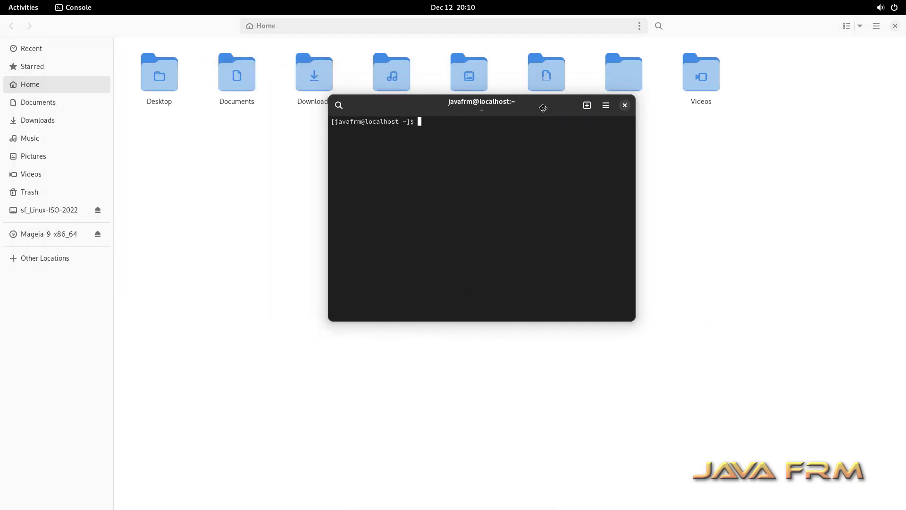
double_click(543, 108)
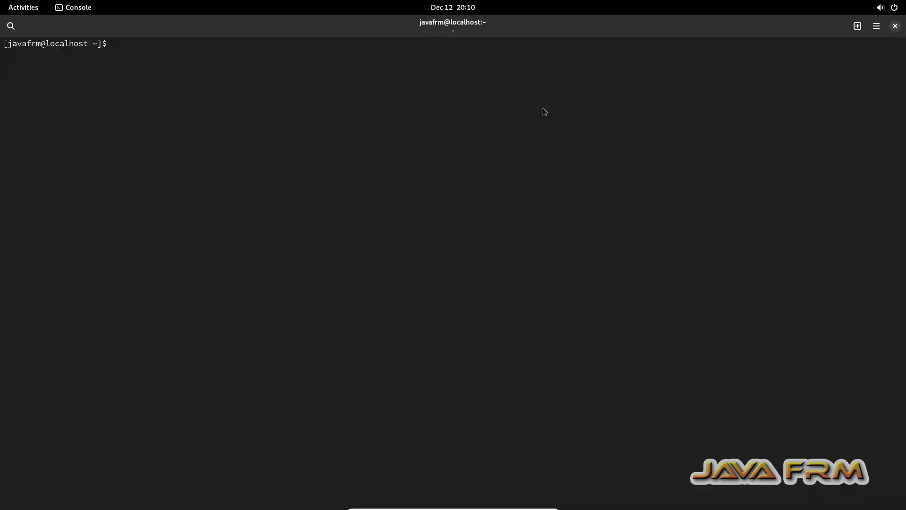
Step: Run df -kh and free -m, then copy their output
type("df -kh")
key("Return")
key("Return")
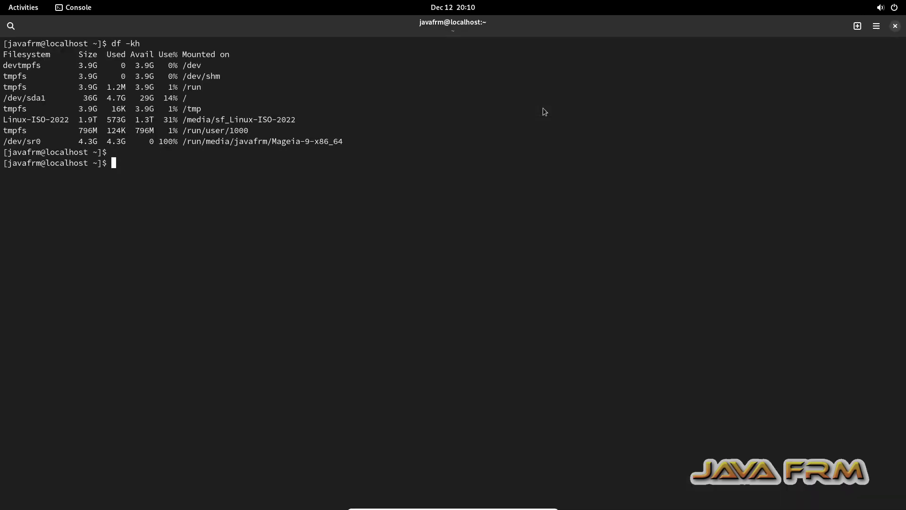
type("free -m")
key("Return")
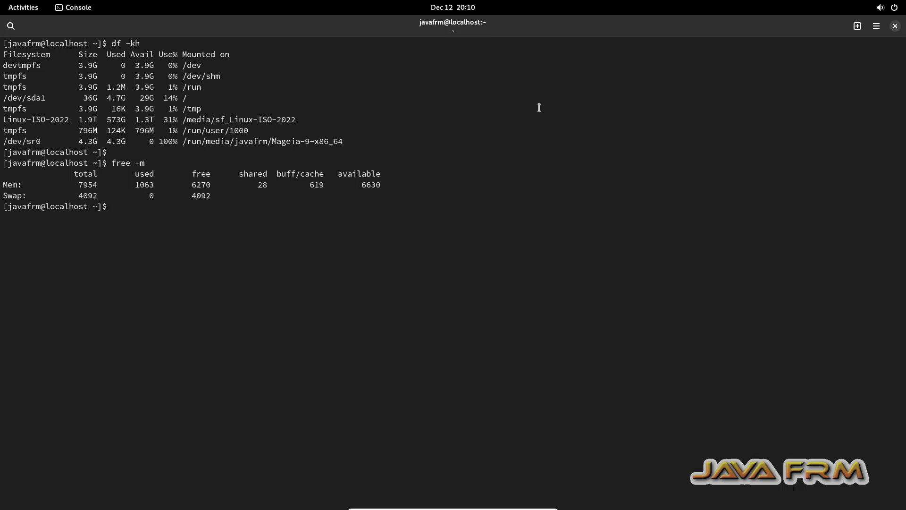
left_click_drag(145, 226, 2, 43)
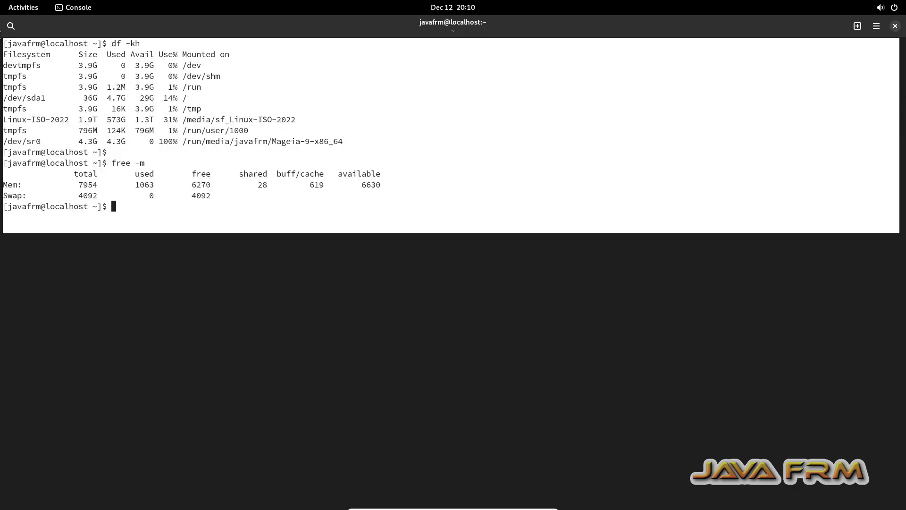
right_click(46, 81)
left_click(63, 90)
Step: Paste the VM's df and free output into Notepad++ new 27 and add 'Welcome to Mageia 9'
left_click(528, 504)
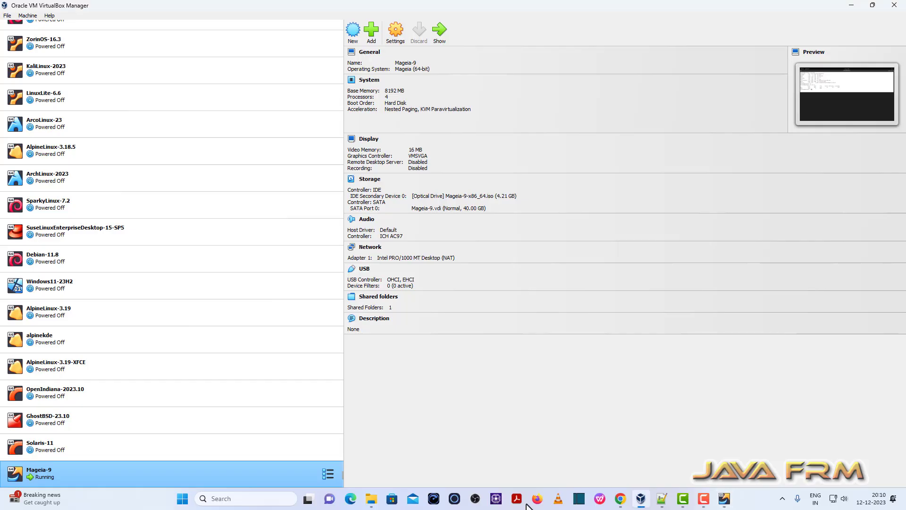
left_click(662, 498)
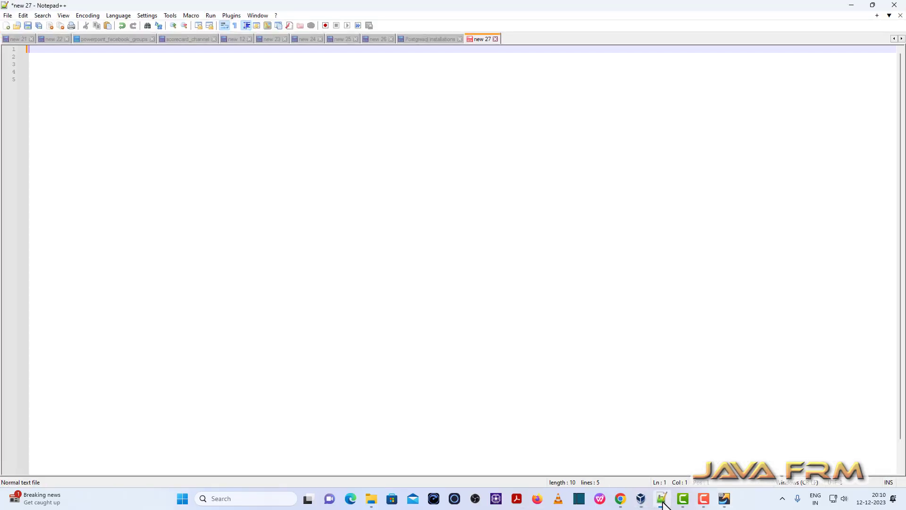
key("ctrl+v")
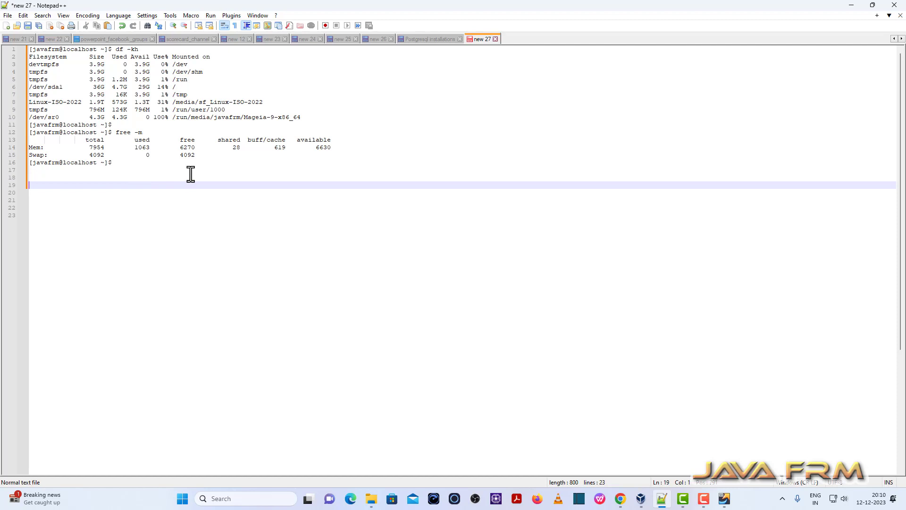
type("Welcome to Mageia 9")
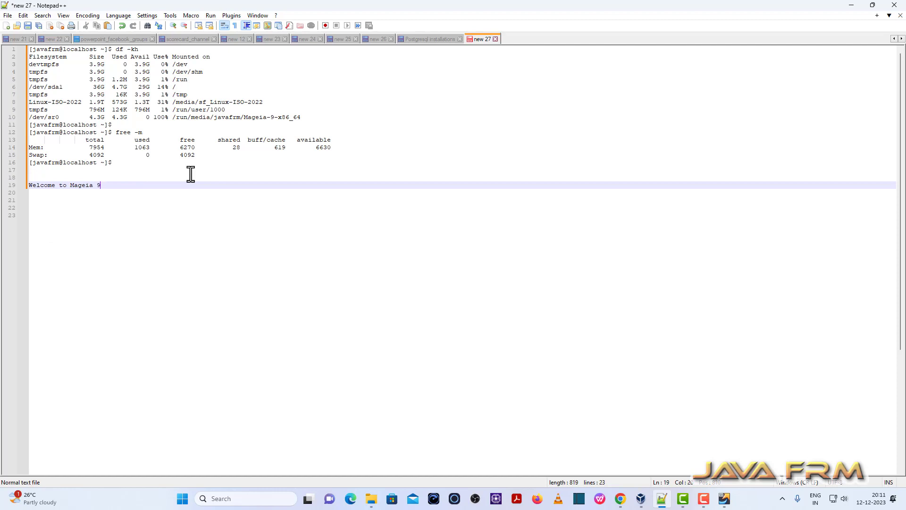
left_click_drag(116, 185, 3, 185)
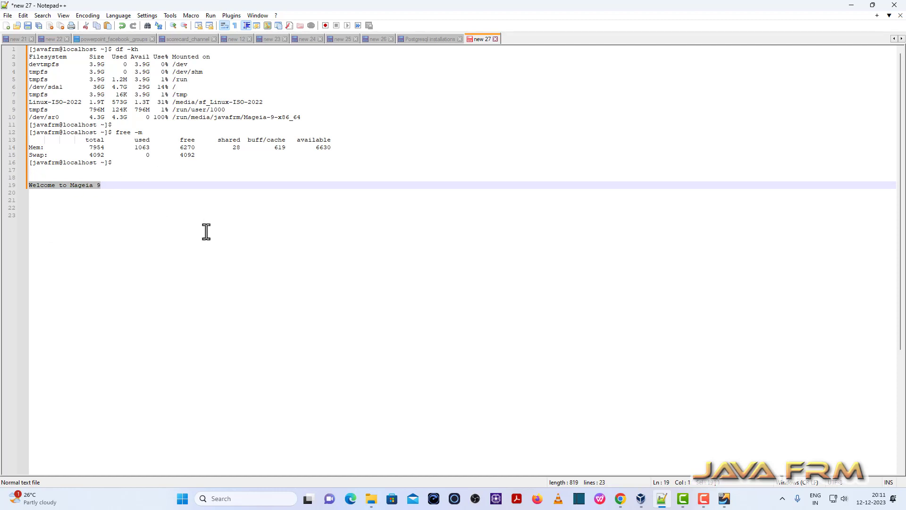
Step: Paste 'Welcome to Mageia 9' into the Mageia terminal, then close the terminal
left_click(724, 498)
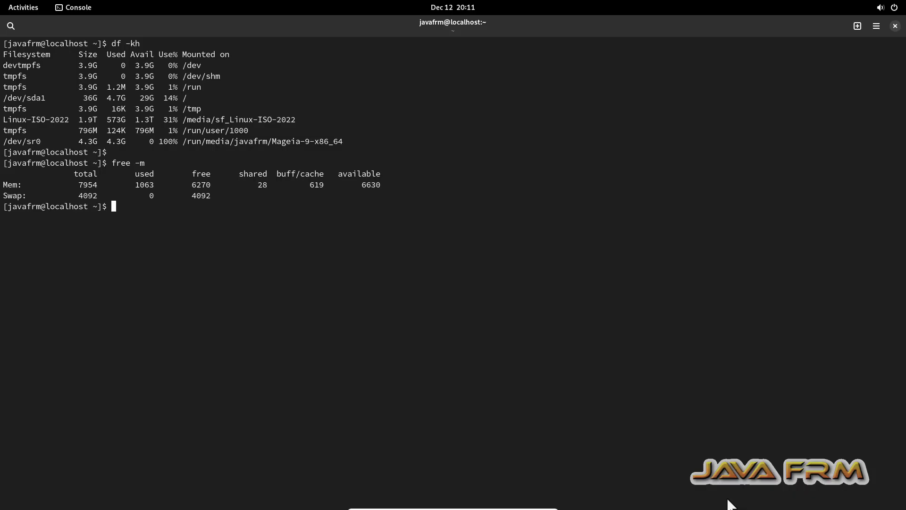
right_click(253, 266)
left_click(275, 277)
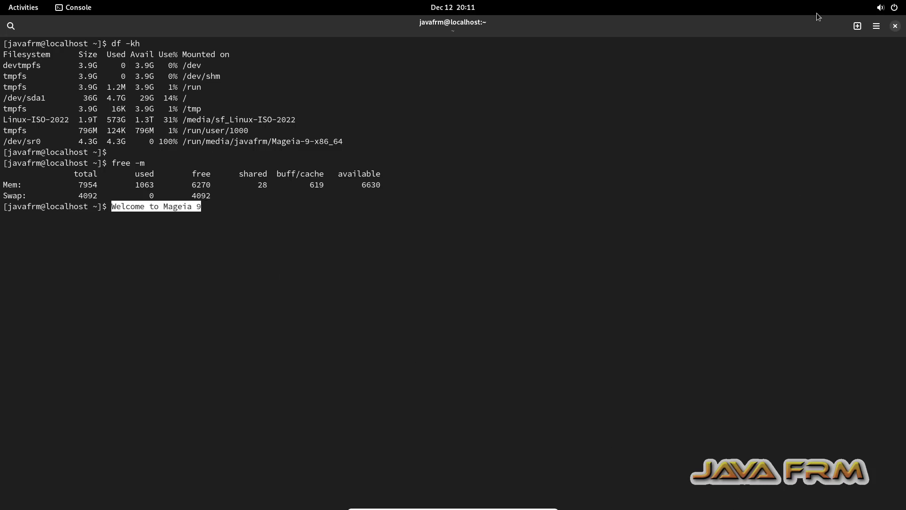
left_click(895, 27)
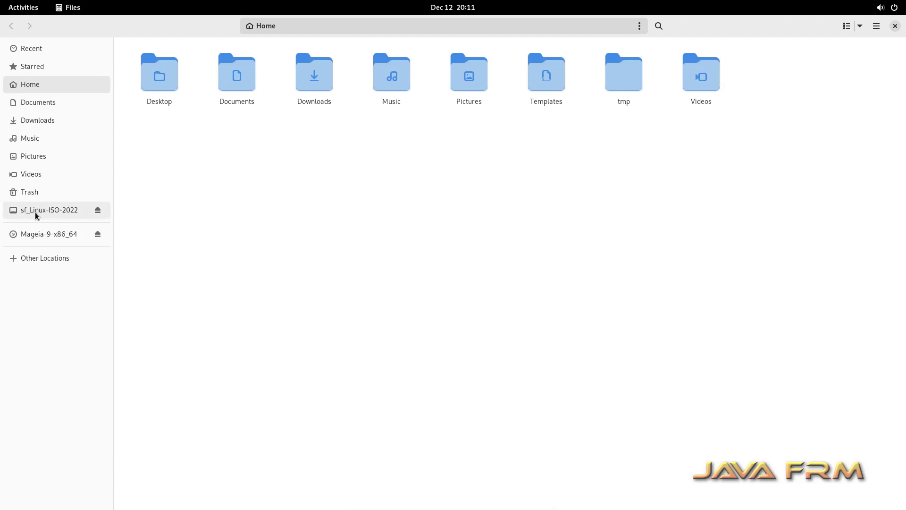
Step: Try opening the sf_Linux-ISO-2022 shared folder in Files, dismiss the permissions error, and return Home
right_click(194, 145)
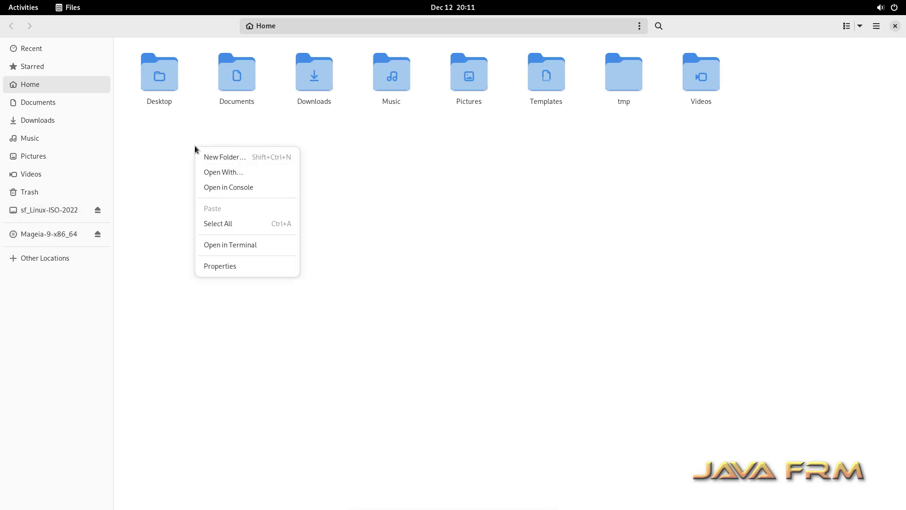
left_click(46, 218)
left_click(41, 209)
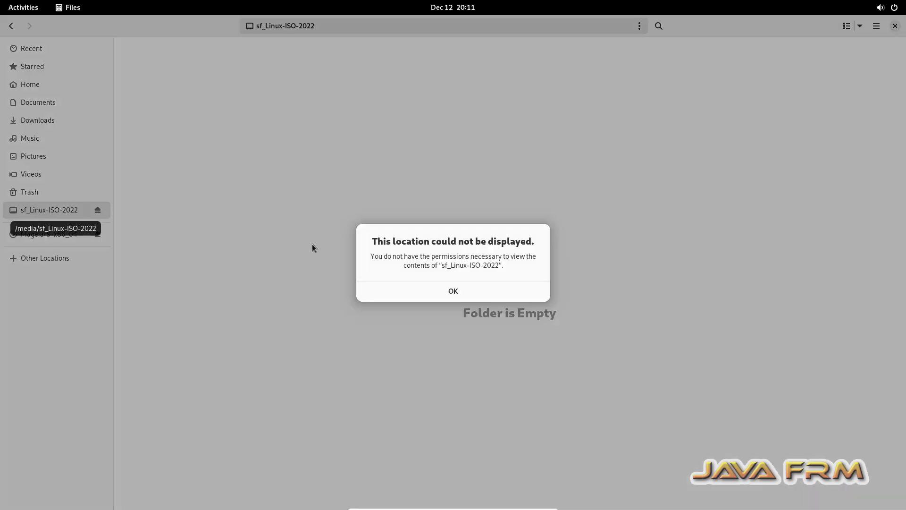
left_click(434, 291)
left_click(41, 87)
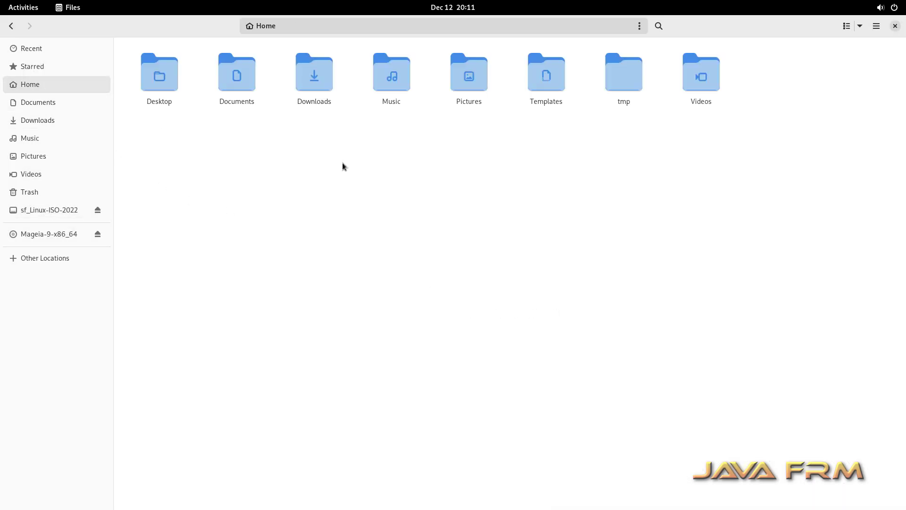
Step: Open a terminal from the Home folder, maximize it, and enlarge its text
right_click(341, 165)
left_click(404, 266)
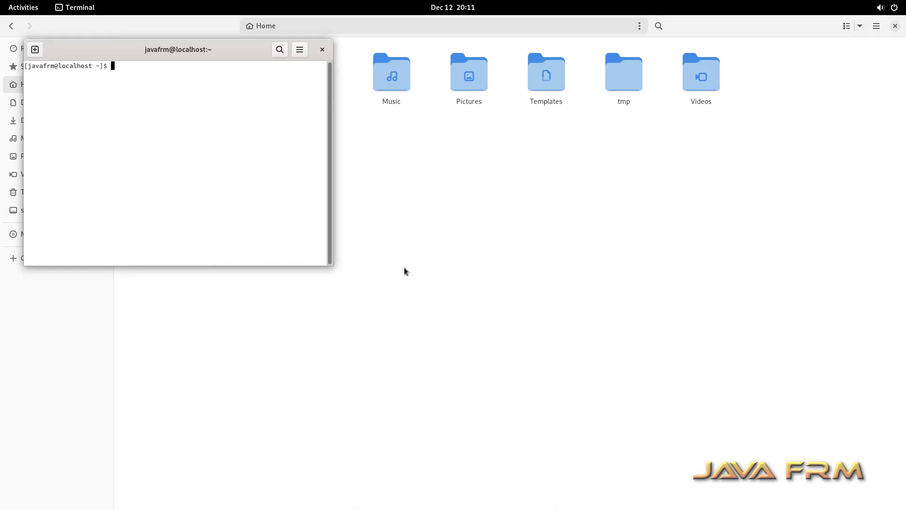
double_click(228, 54)
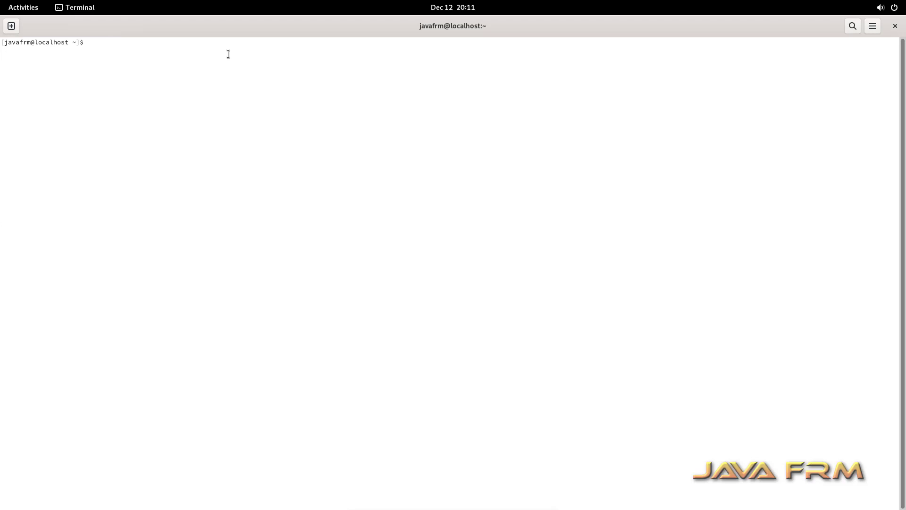
key("ctrl+plus")
key("ctrl+plus")
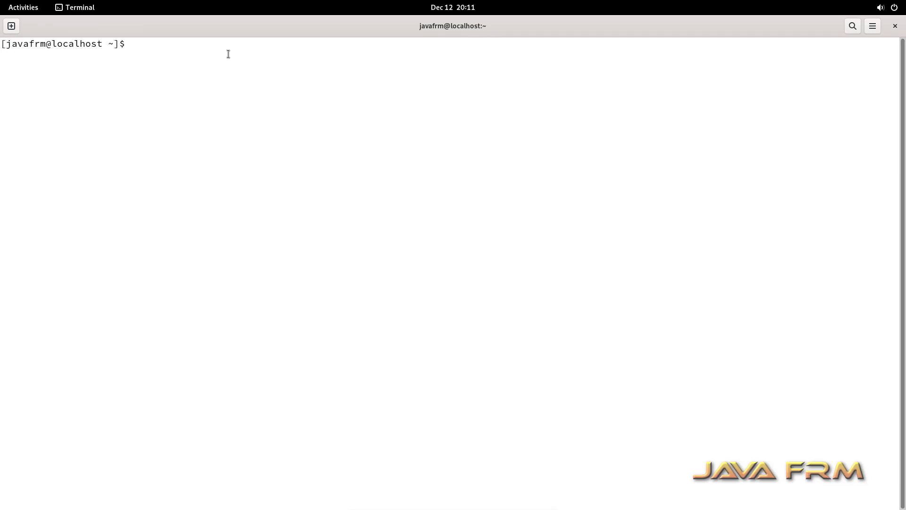
Step: Change into /media, list its contents, and switch to root with su and the root password
type("cd /media/")
key("Return")
type("l")
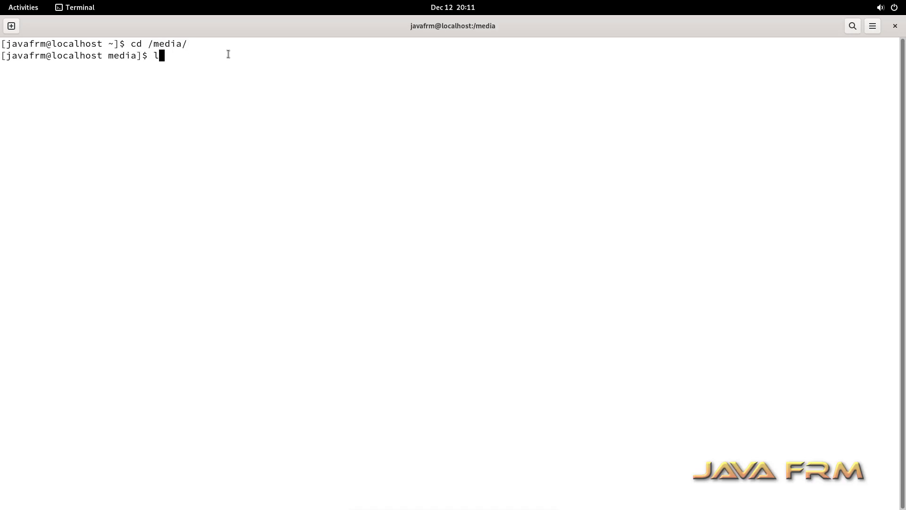
type("s")
key("Return")
type("su")
key("Return")
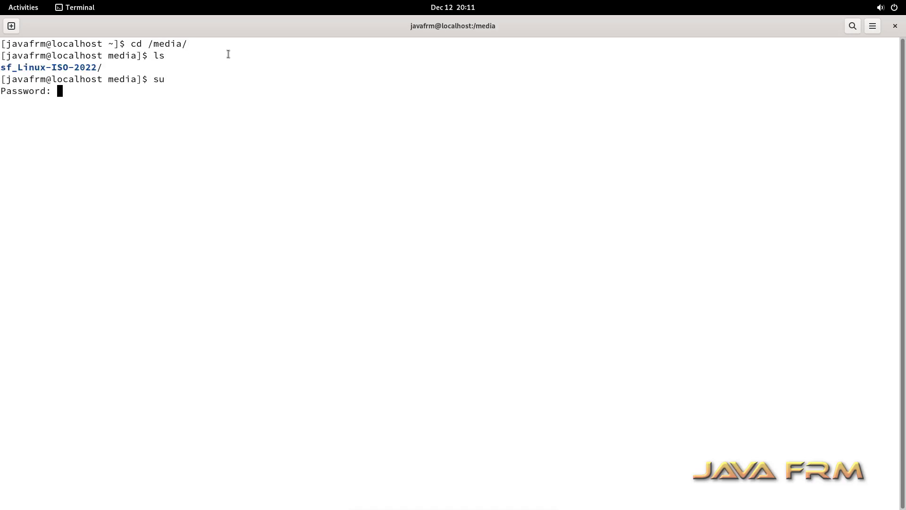
key("Return")
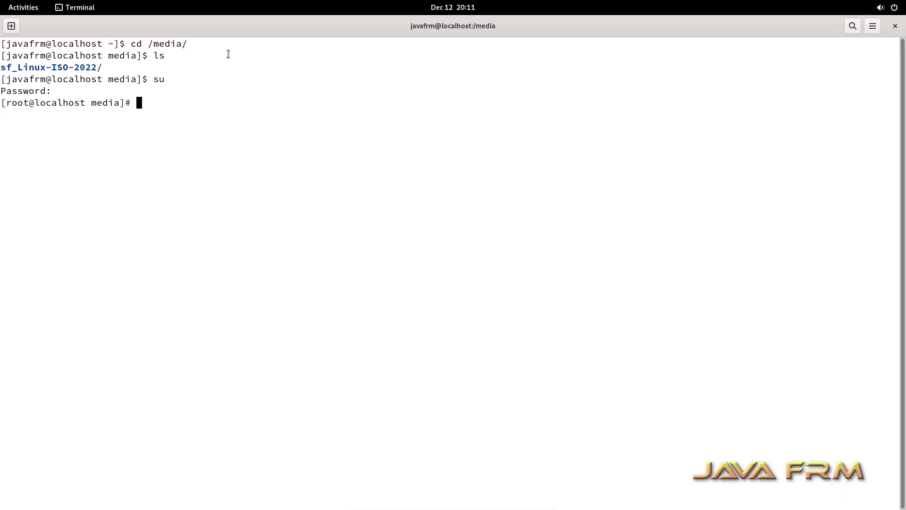
Step: As root, enter sf_Linux-ISO-2022, list its ISO files, then close the terminal
type("ls")
key("Return")
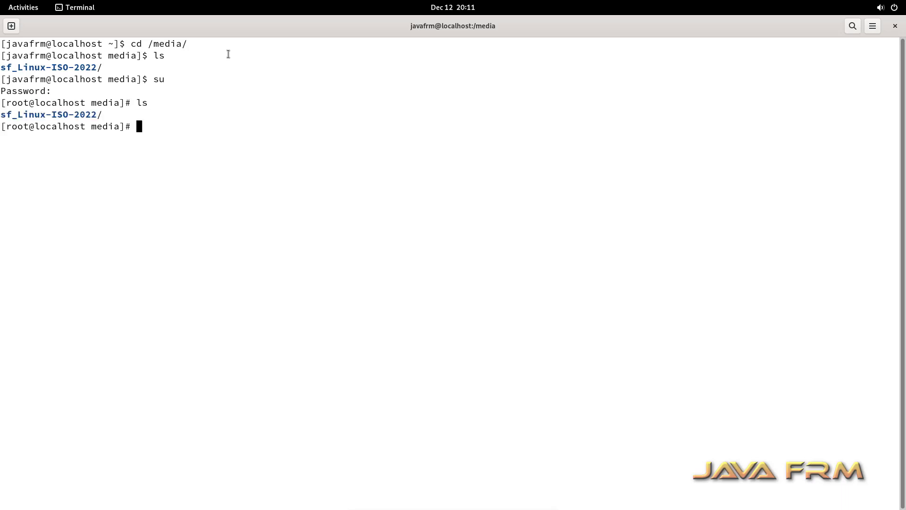
type("cd sf")
key("Tab")
key("Return")
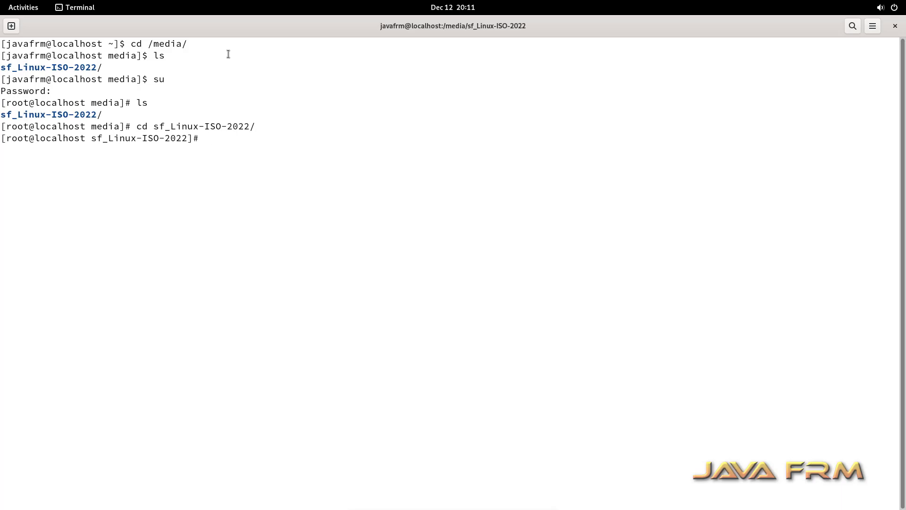
type("ls")
key("Return")
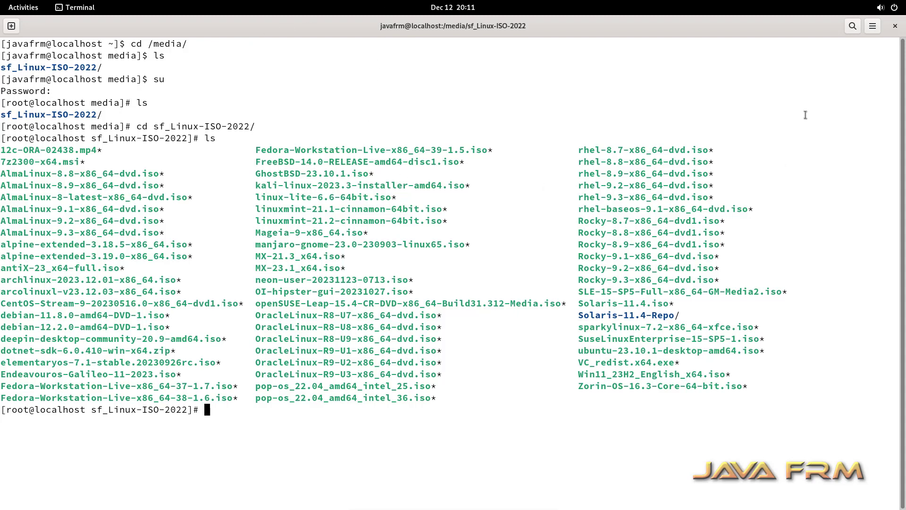
left_click(895, 26)
left_click(518, 291)
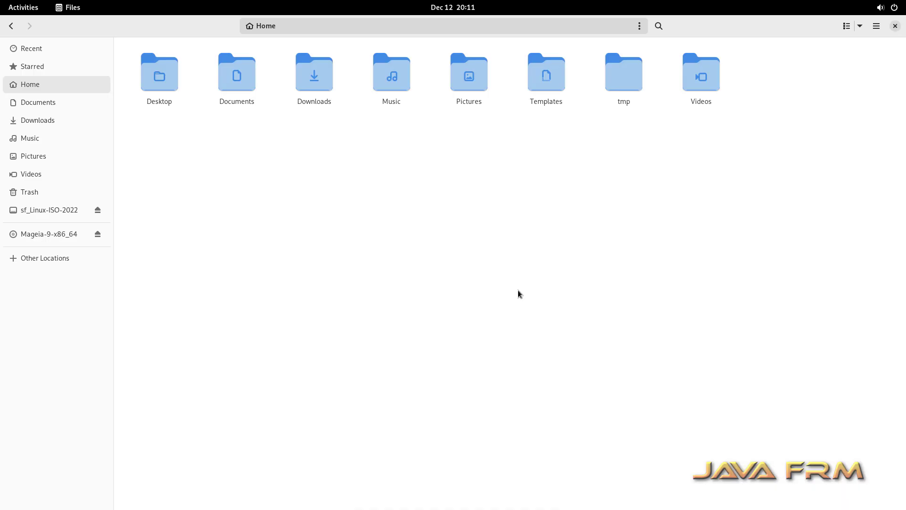
Step: Close Files and launch Mageia Control Center from Activities, authenticating with the administrator password
left_click(895, 26)
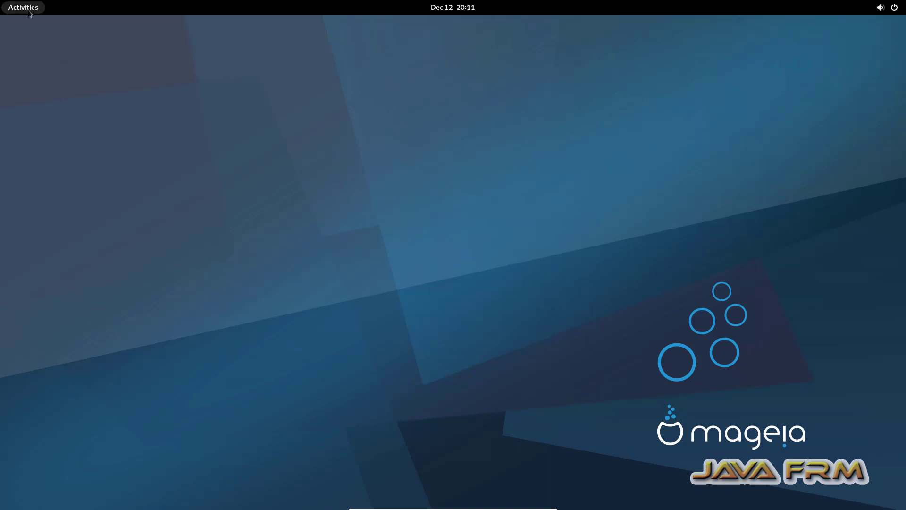
left_click(28, 10)
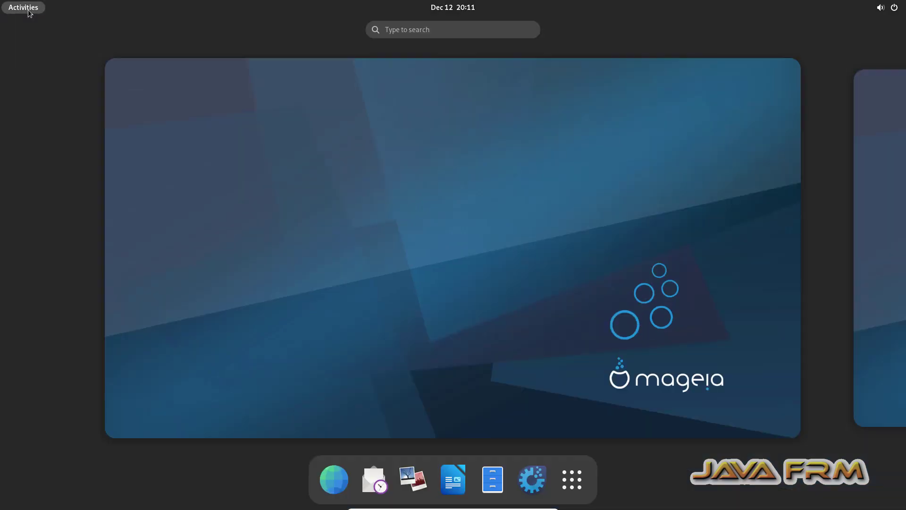
left_click(528, 473)
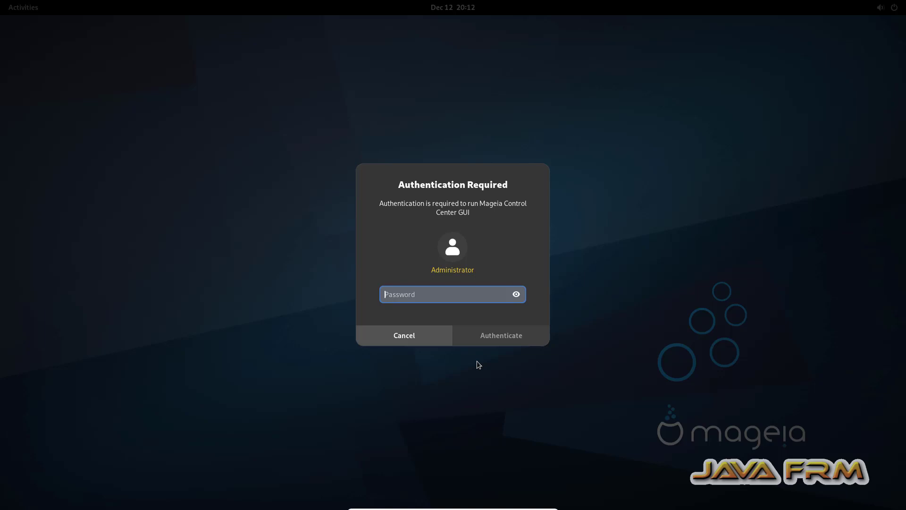
type("***")
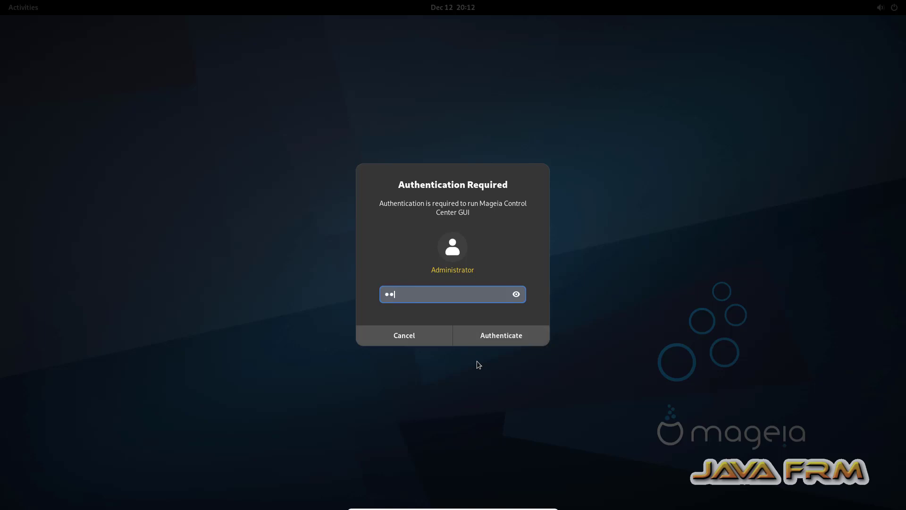
type("********")
key("Return")
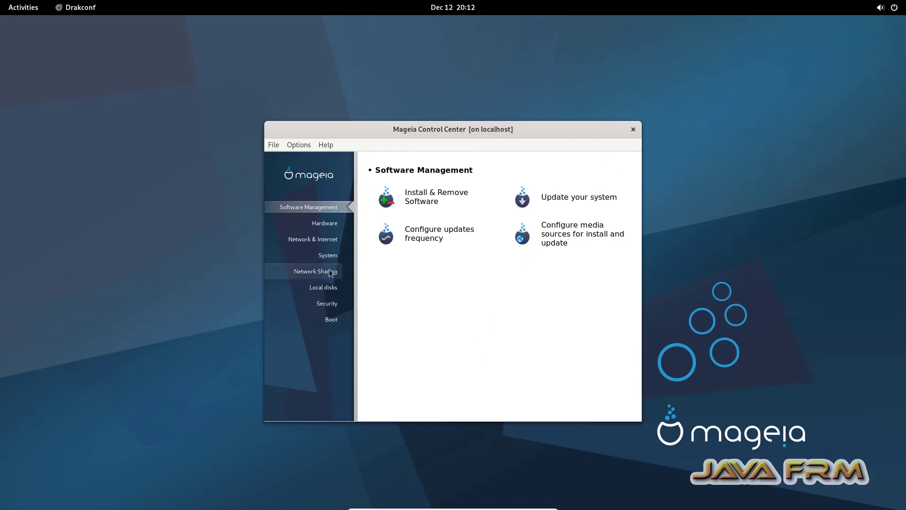
Step: View Local disks > Manage disk partitions, close Control Center, and minimize the VM window
left_click(332, 293)
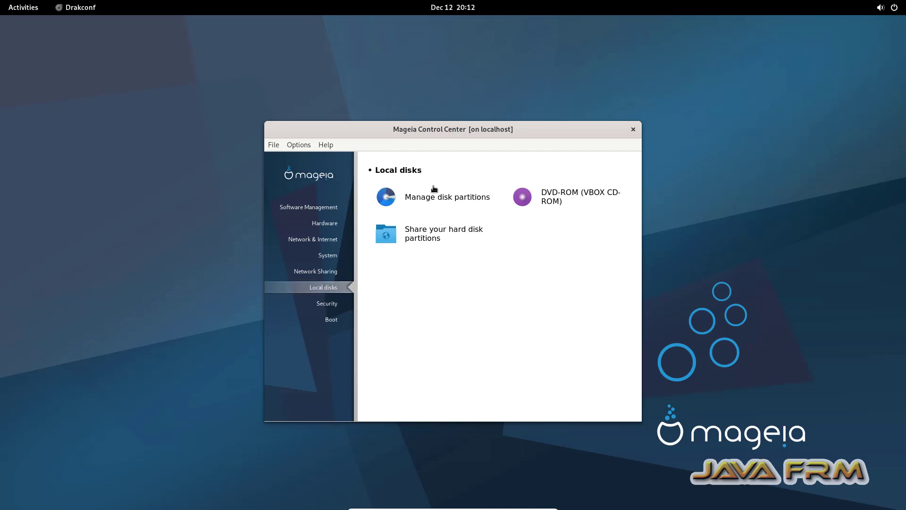
left_click(422, 201)
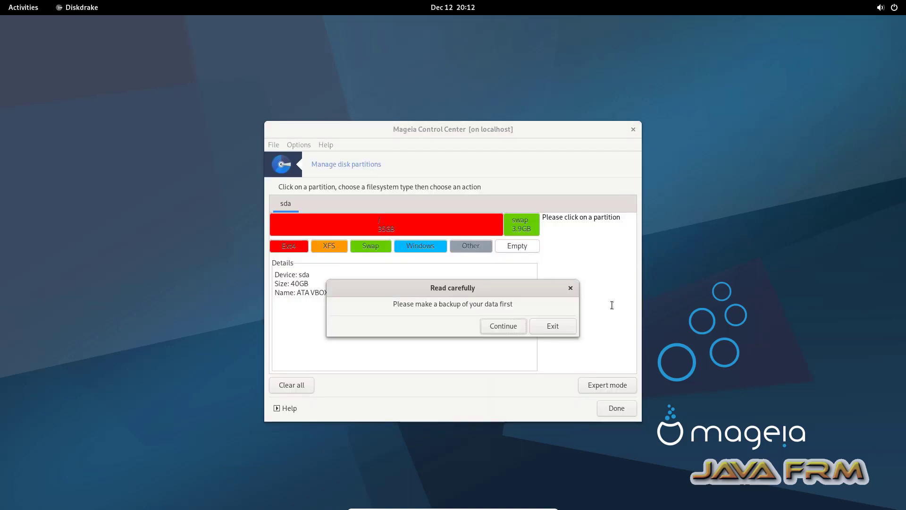
left_click(570, 289)
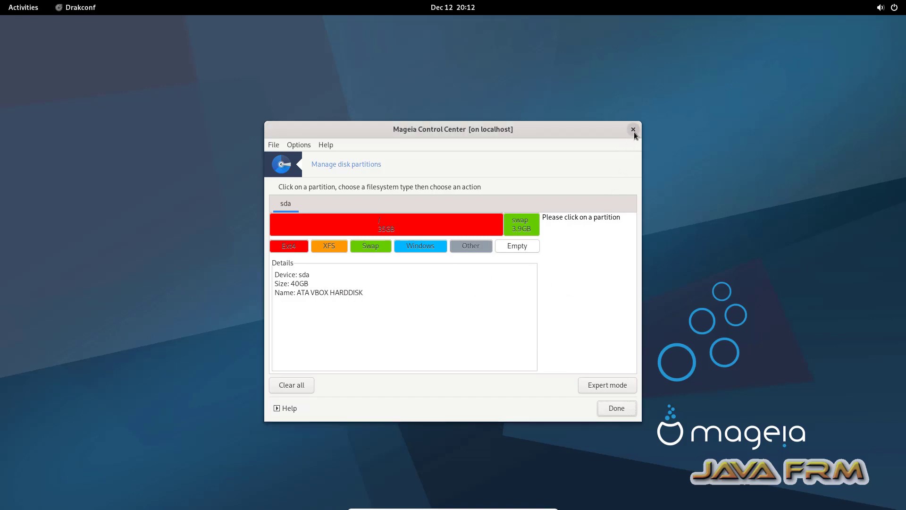
left_click(633, 130)
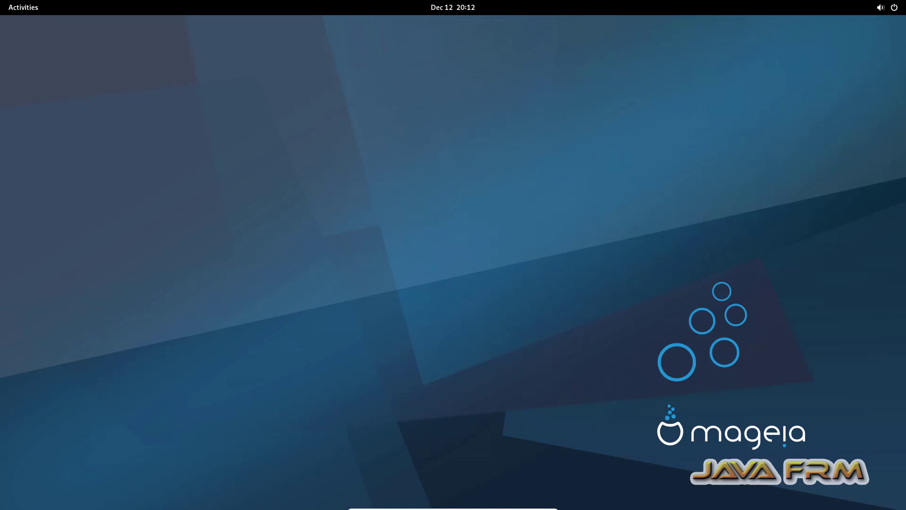
left_click(530, 504)
mouse_move(726, 504)
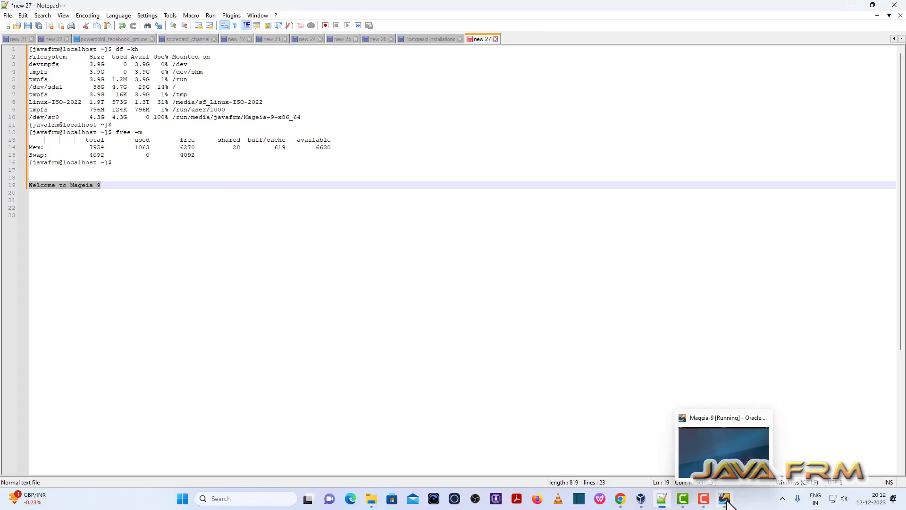